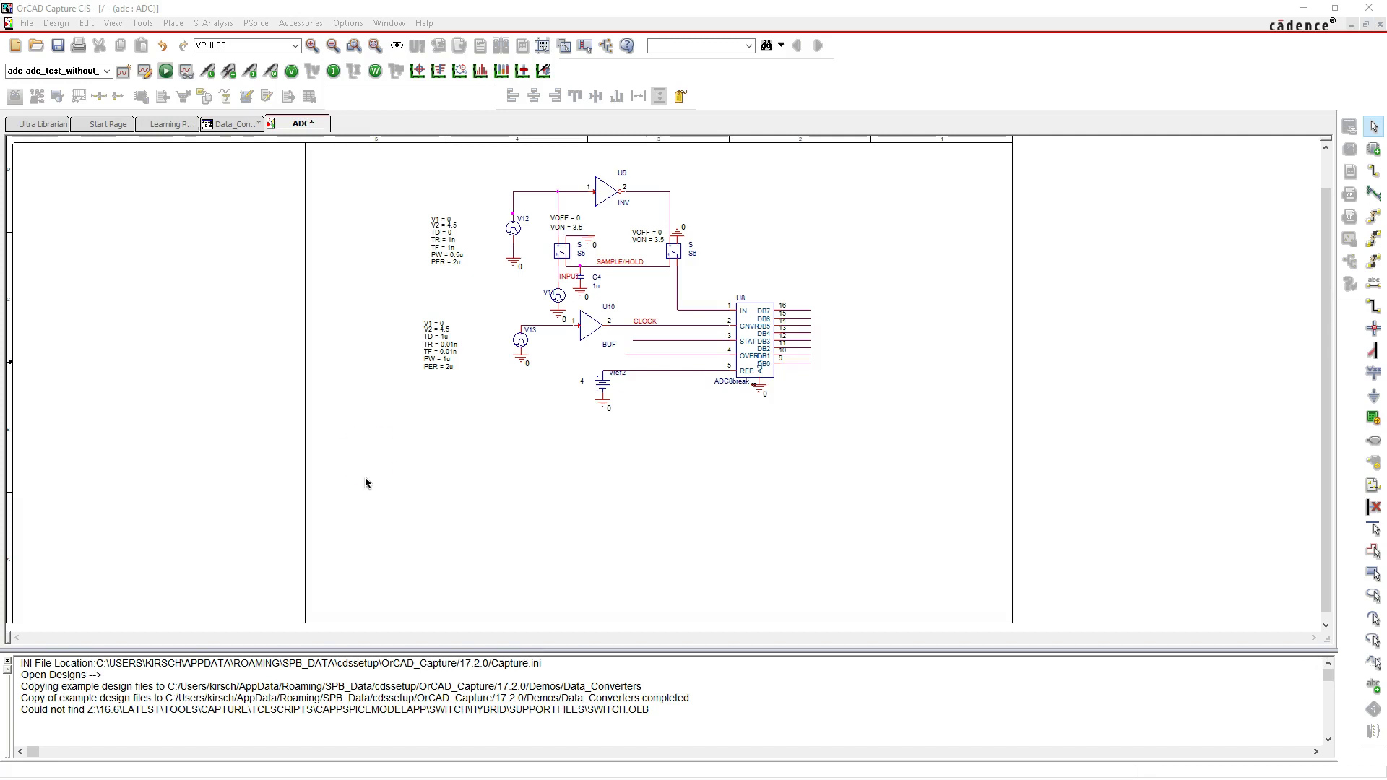
- Activate the ADC schematic page and browse the Discrete PSpice component category
click(366, 460)
click(368, 445)
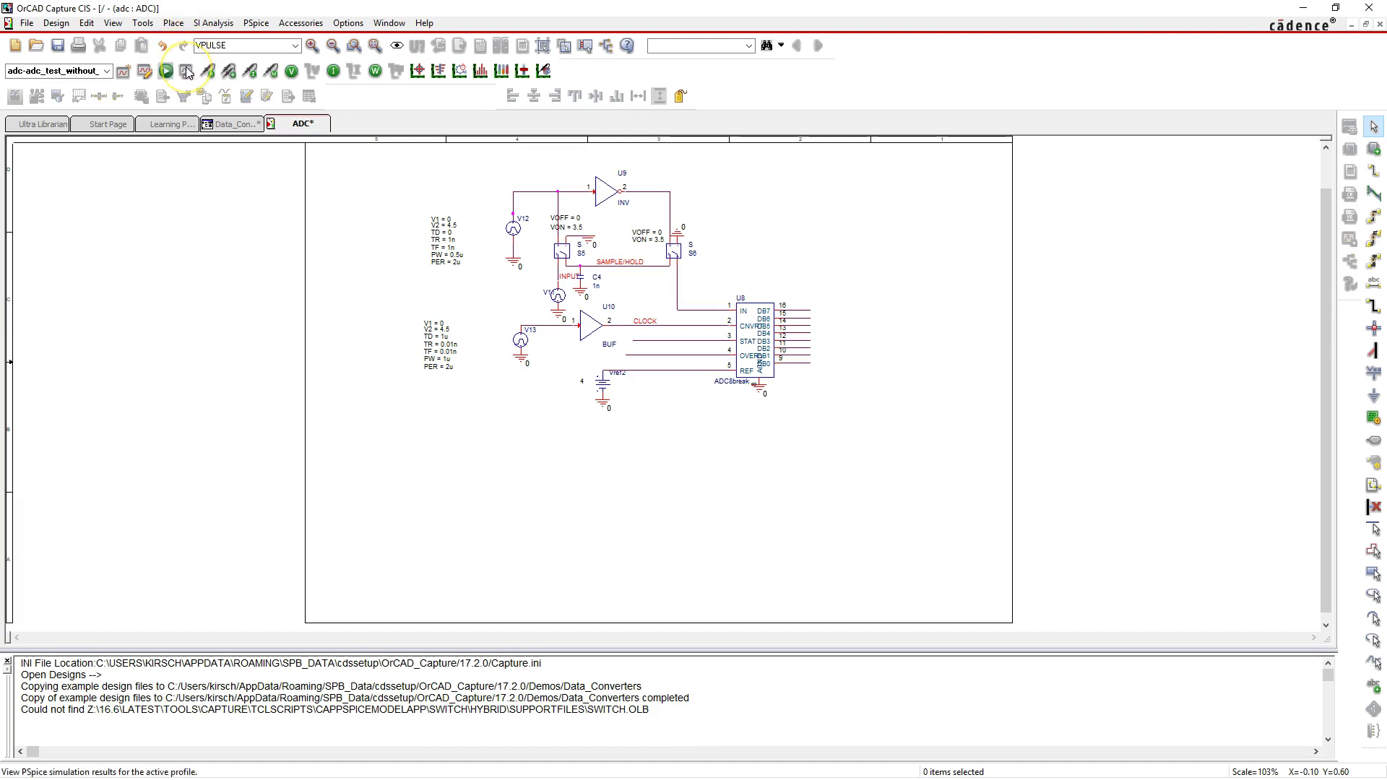
click(172, 23)
mouse_move(216, 82)
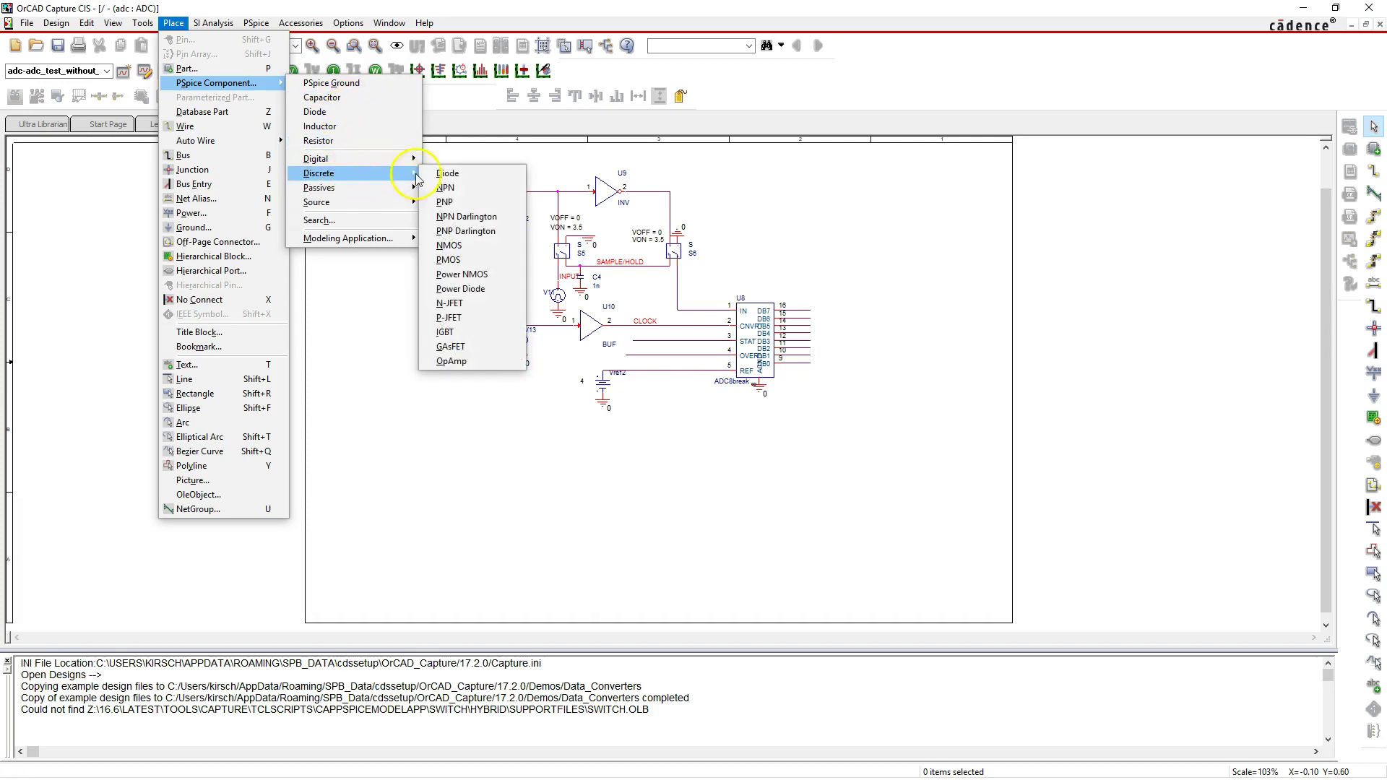
mouse_move(320, 174)
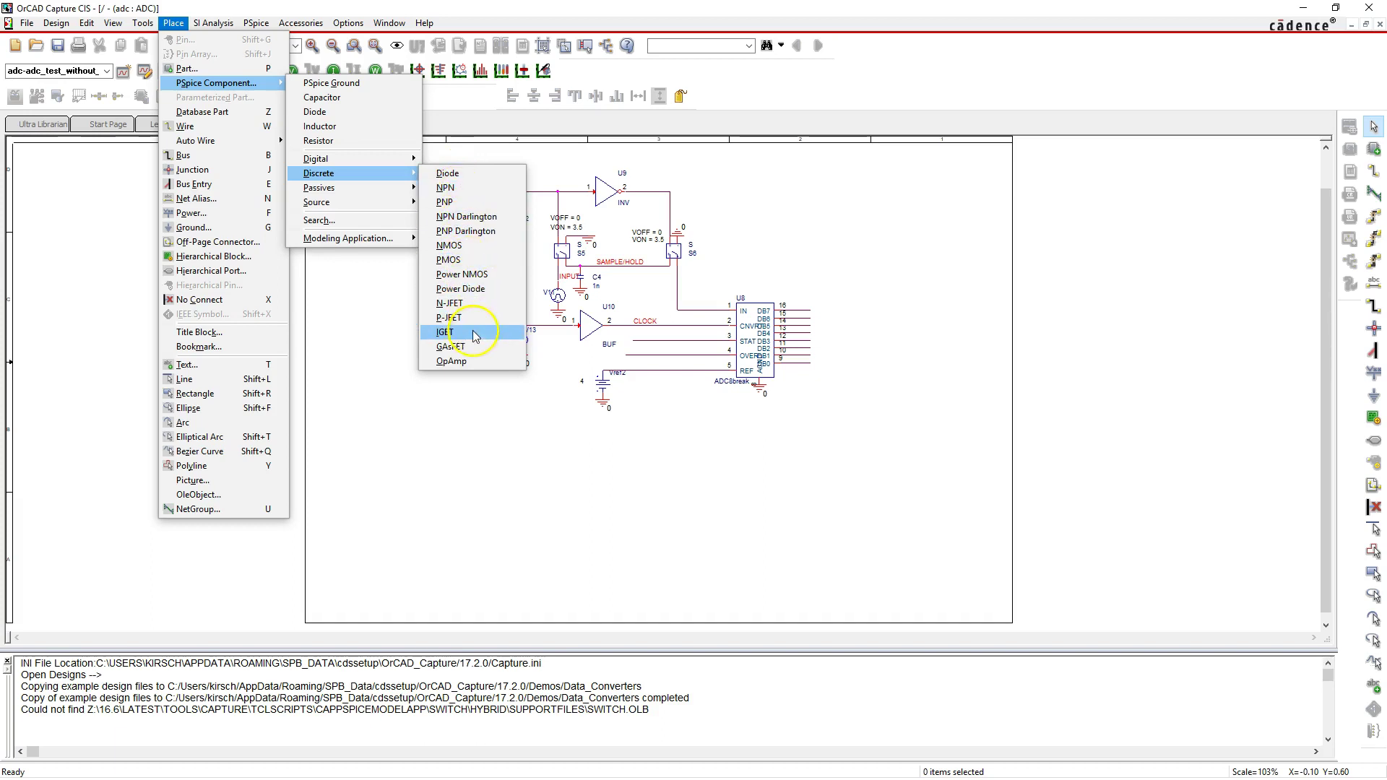
- Place NMOS transistor M1 (MbreakN) below pulse source V13, then end placement mode
click(466, 245)
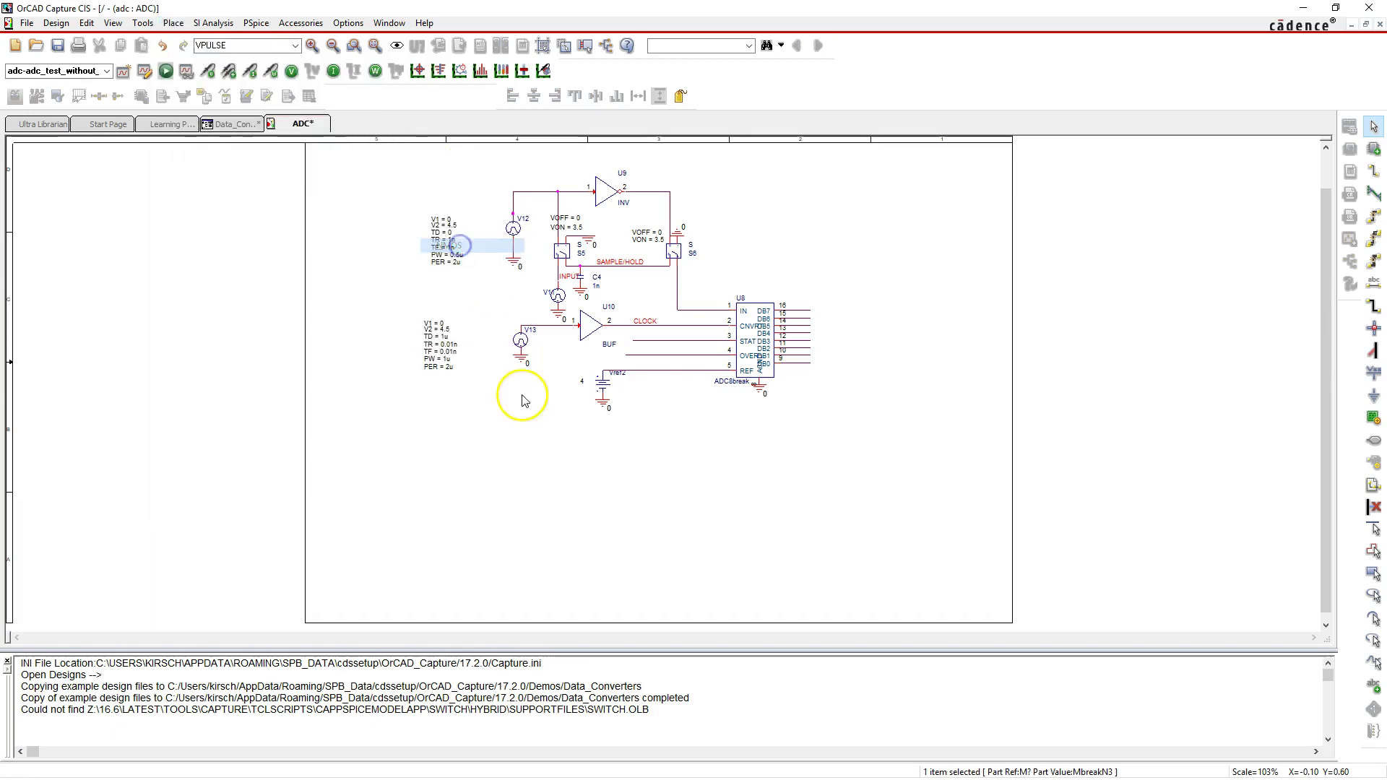
click(509, 392)
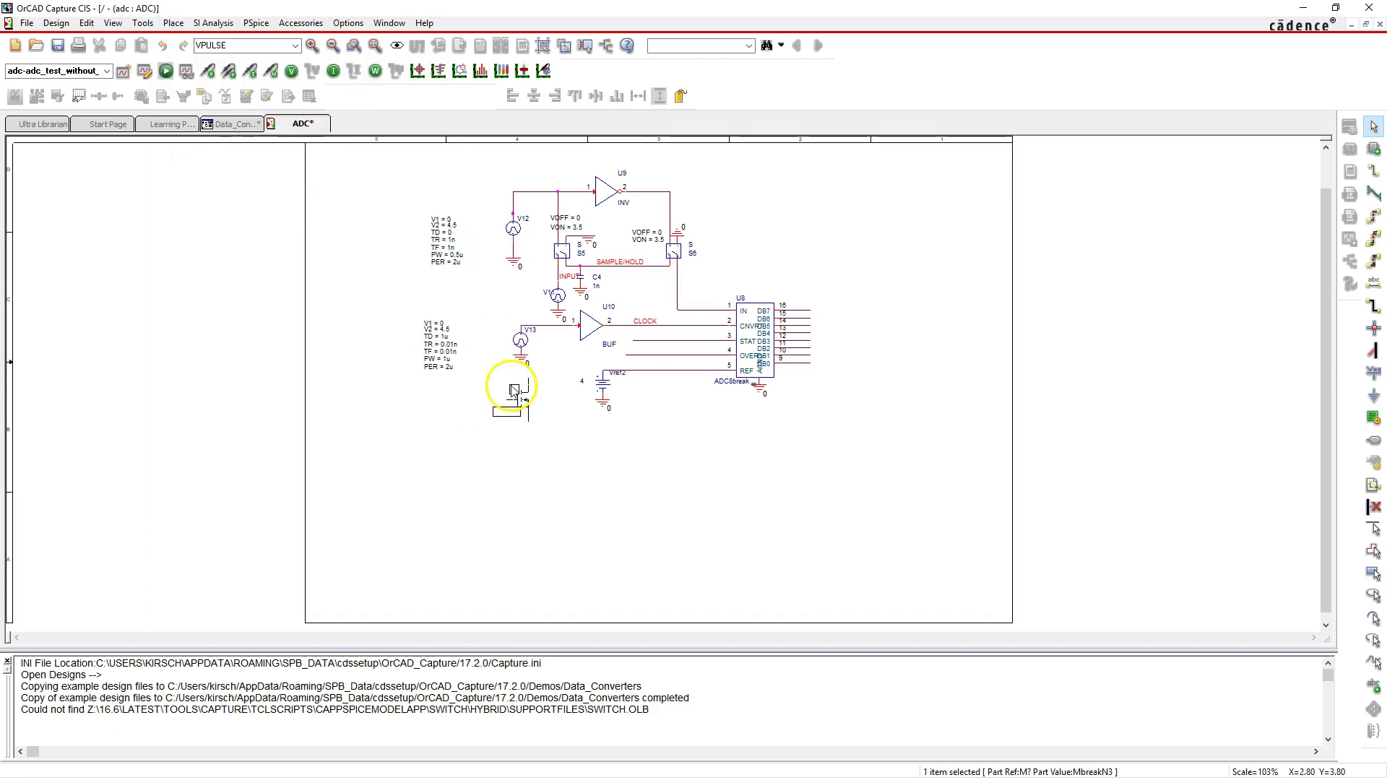
click(614, 464)
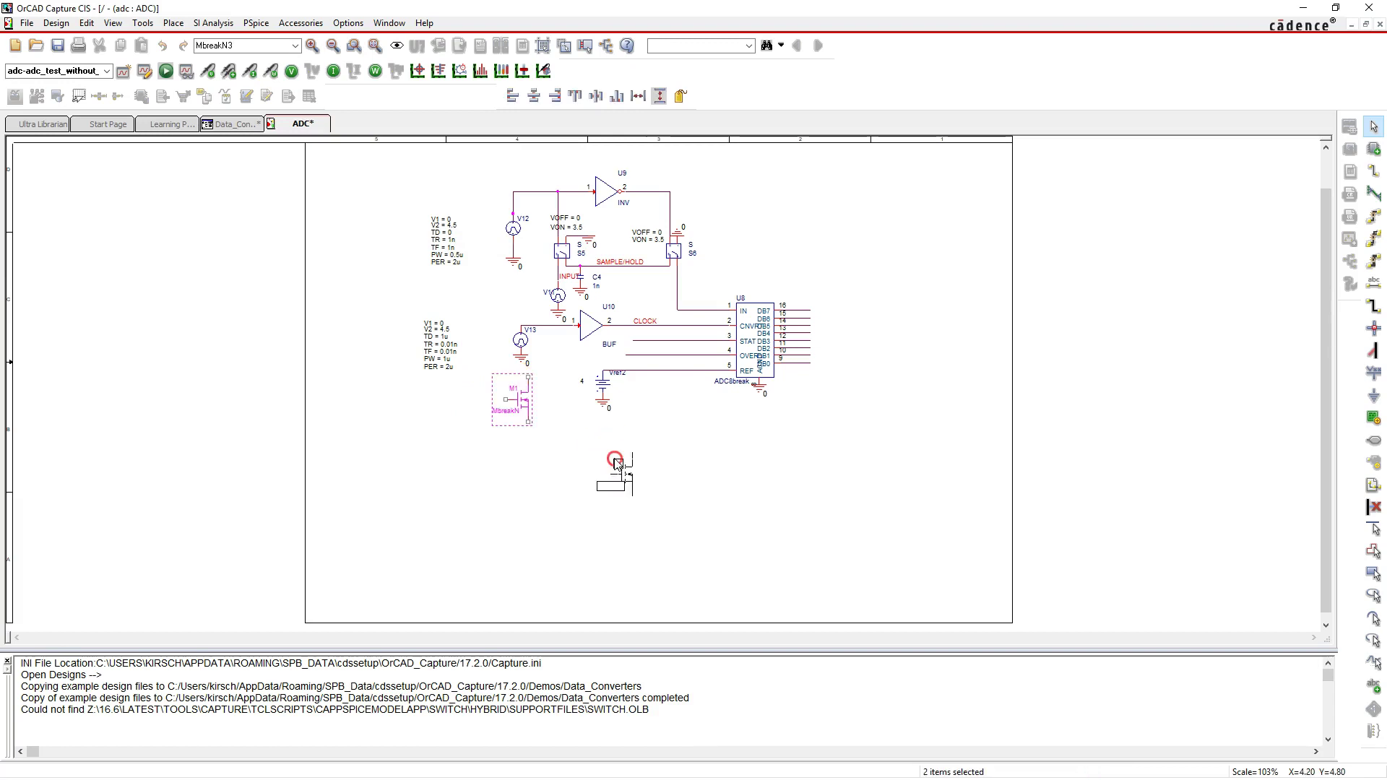
right_click(615, 464)
click(673, 464)
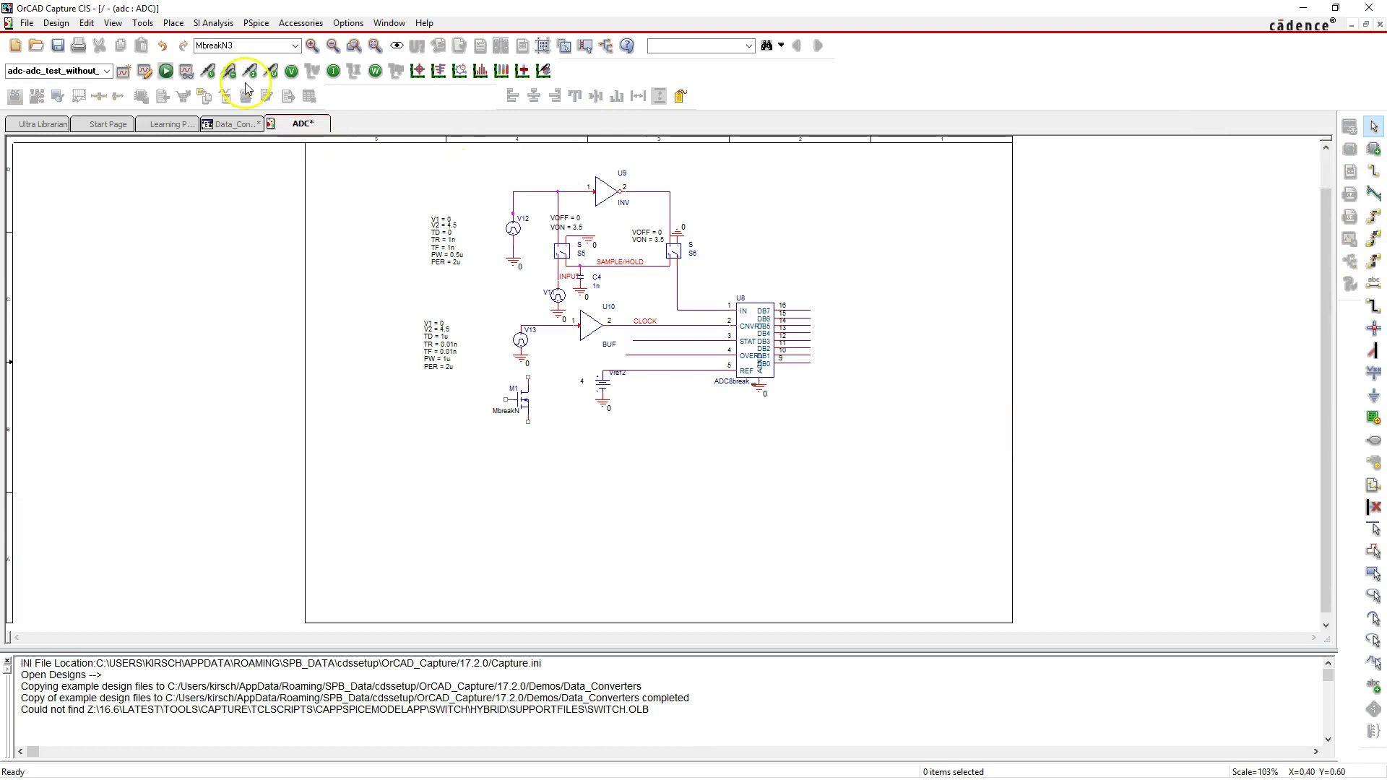
- Bring up the Place Part panel with its Search for Part options expanded
click(174, 23)
click(186, 69)
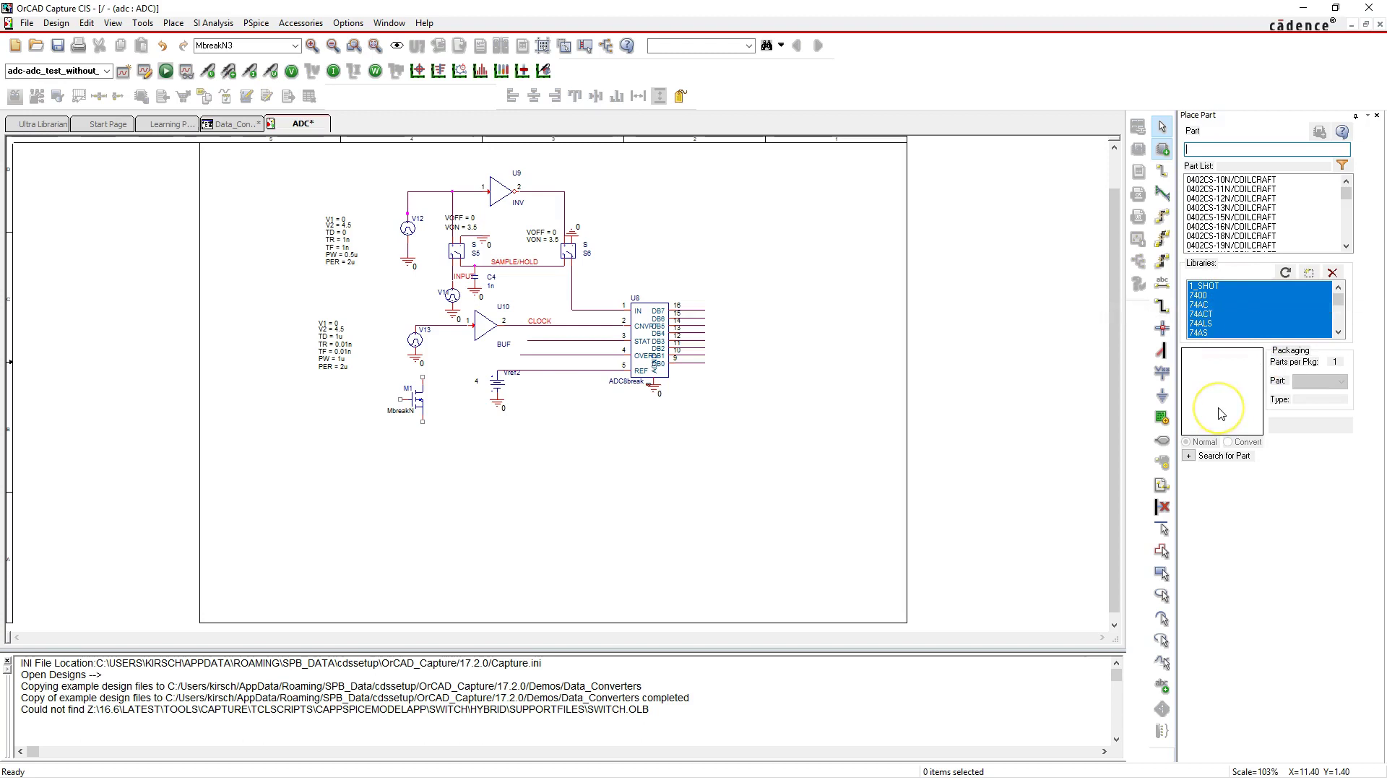
click(1189, 457)
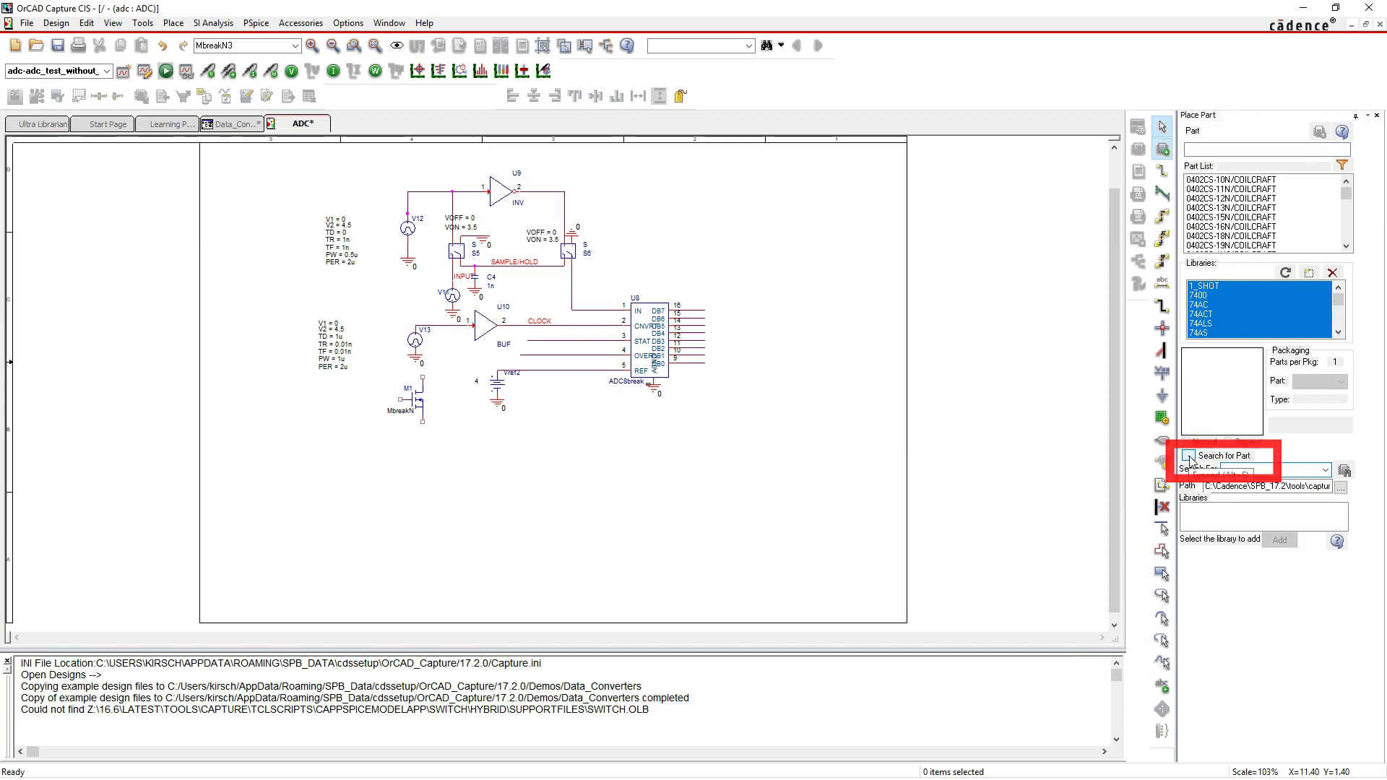
- Search the part libraries for *TL49*, listing the matching TL49x regulator library
click(1245, 471)
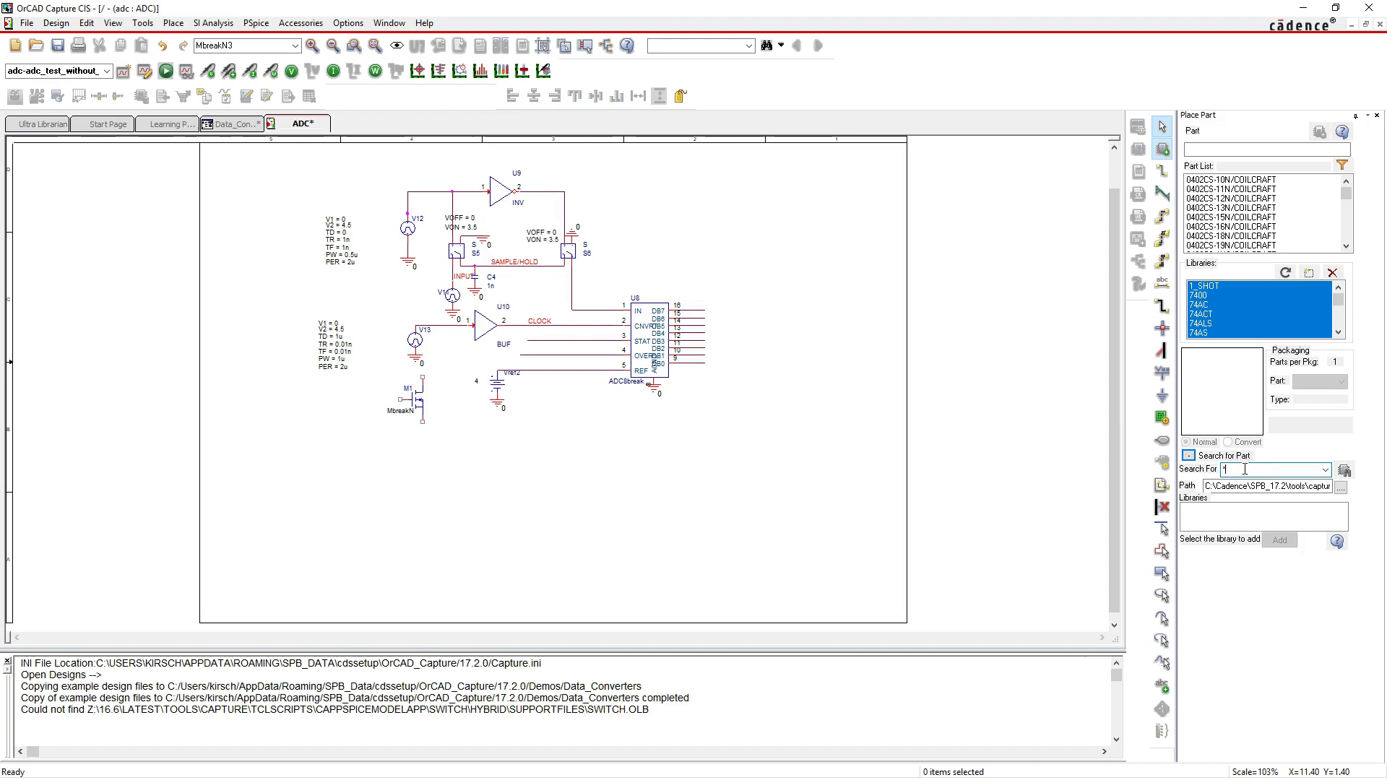
text(-)
click(1251, 472)
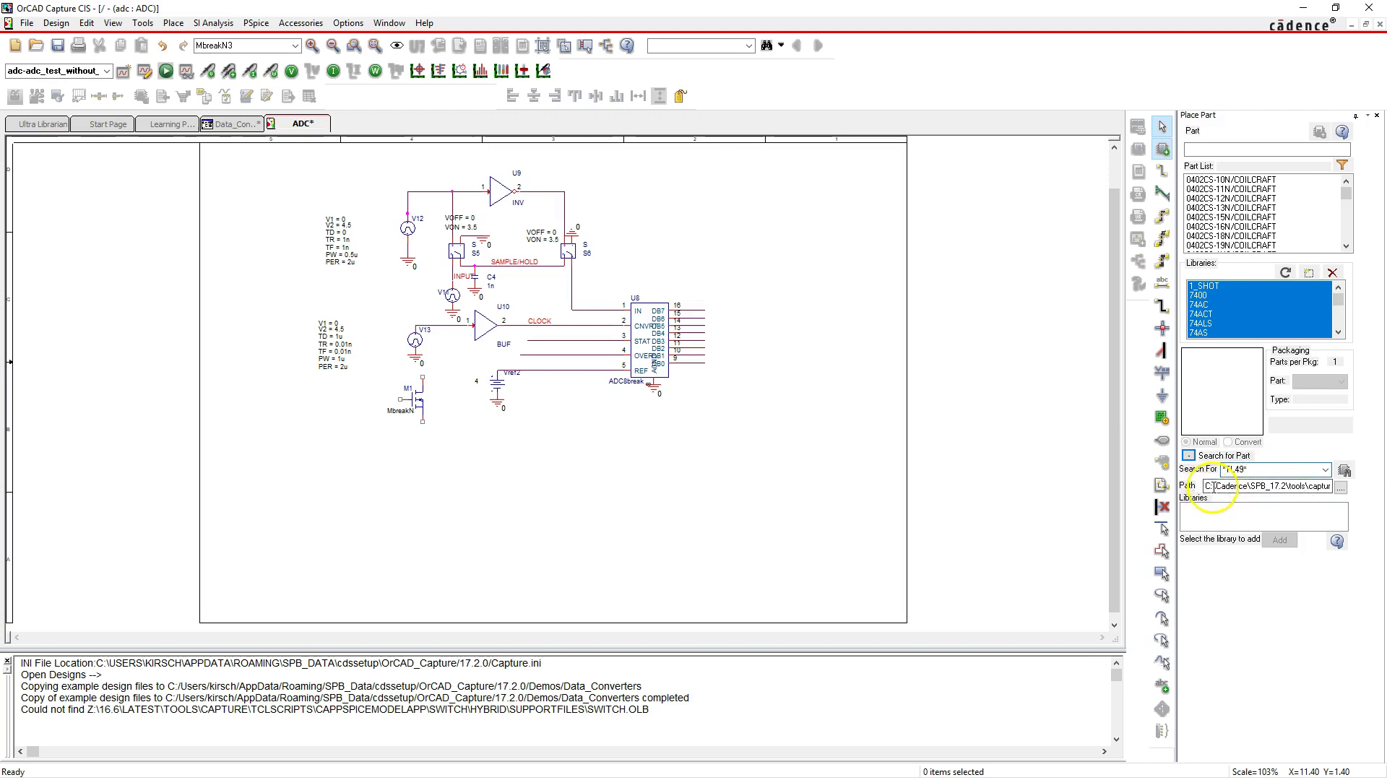
drag(1216, 488, 1307, 488)
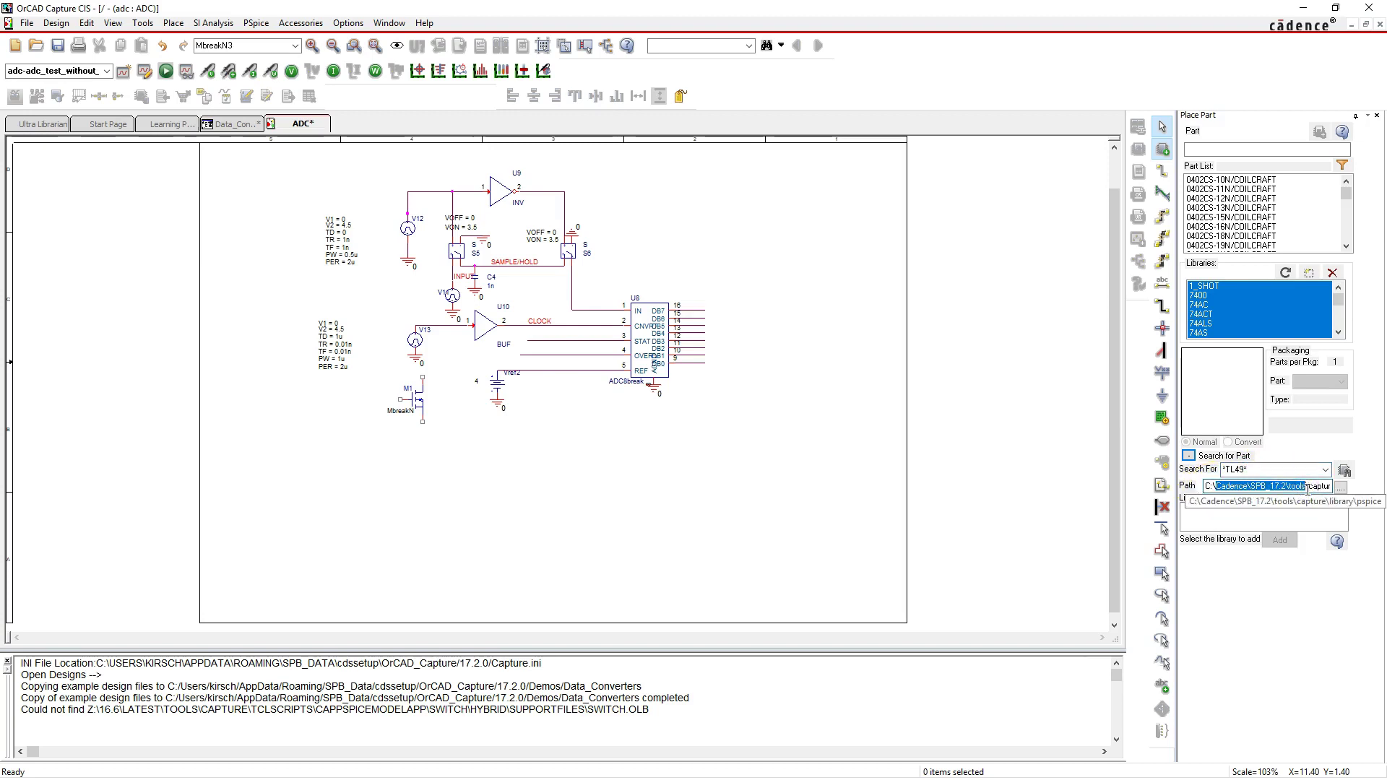
click(1233, 518)
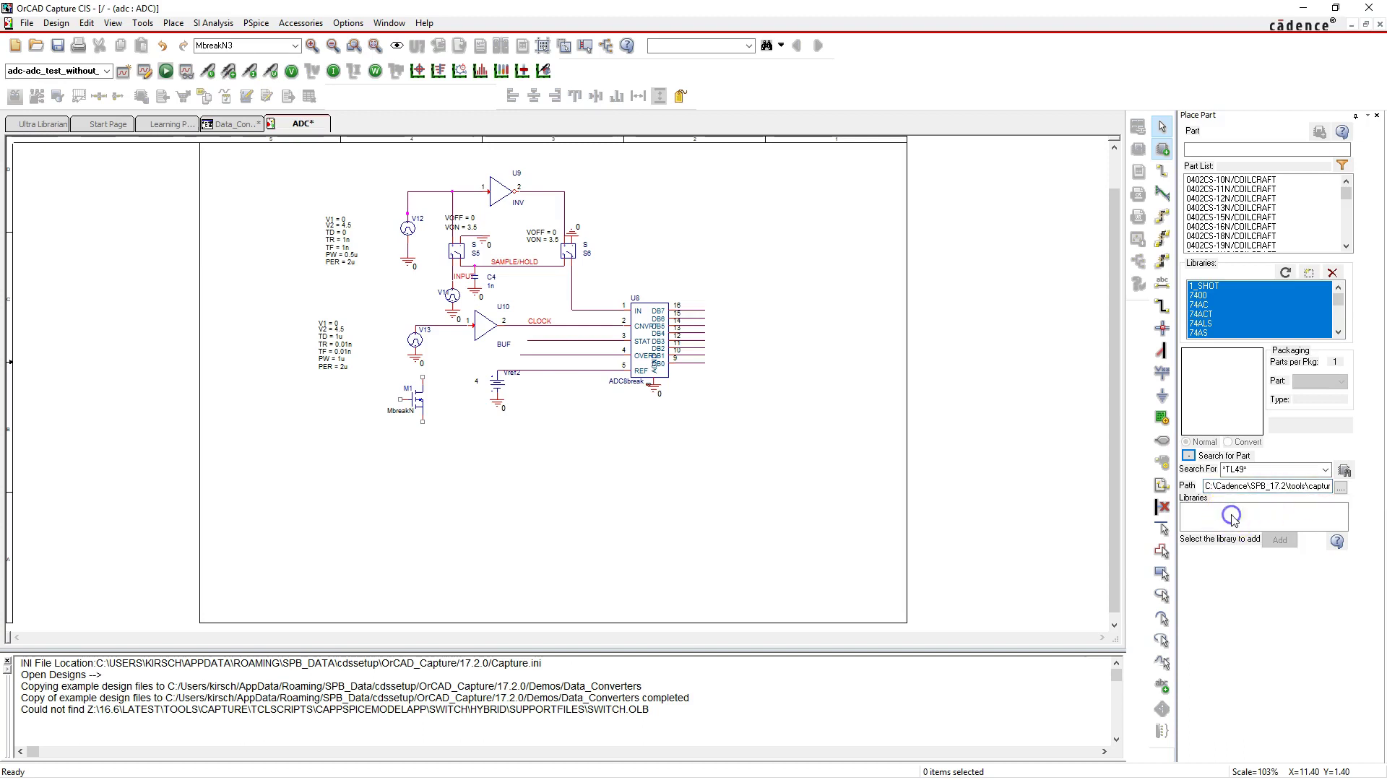
click(1344, 471)
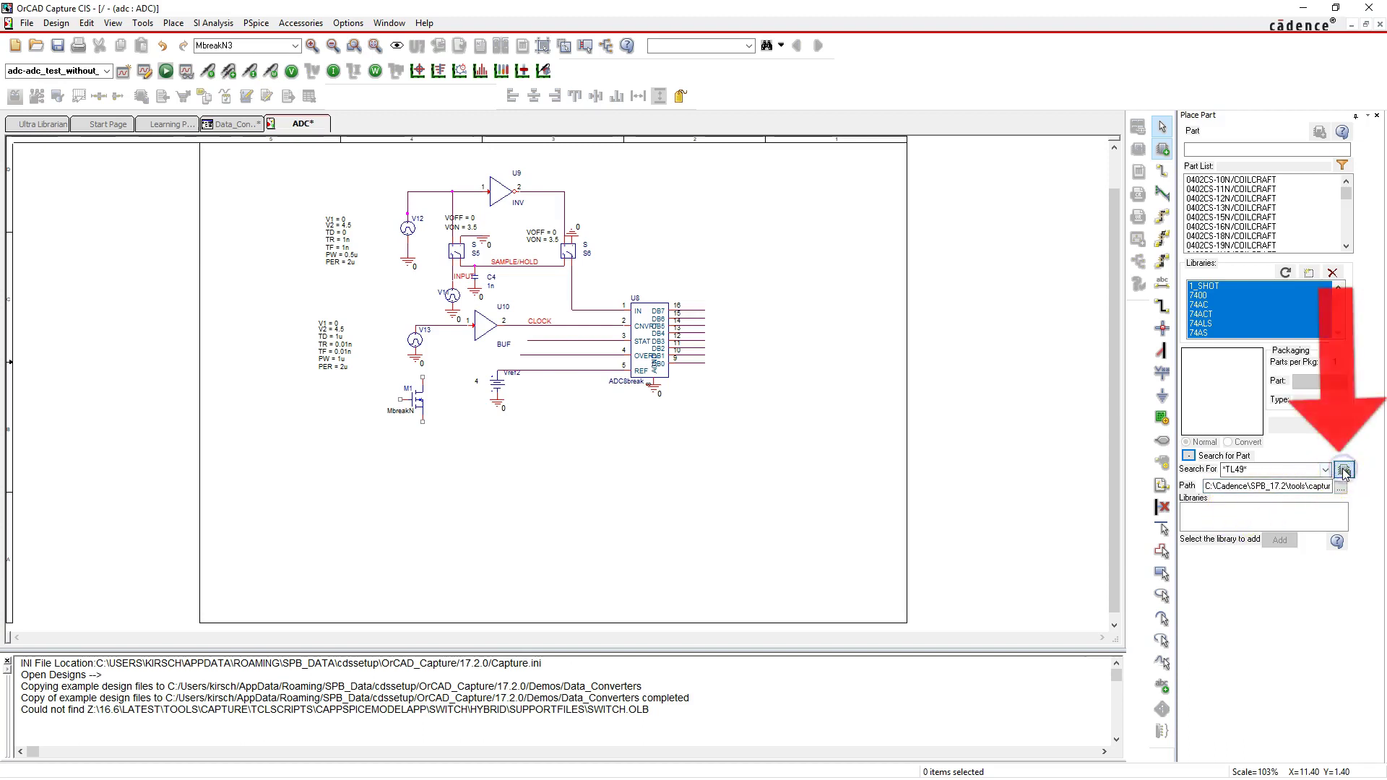
click(1214, 510)
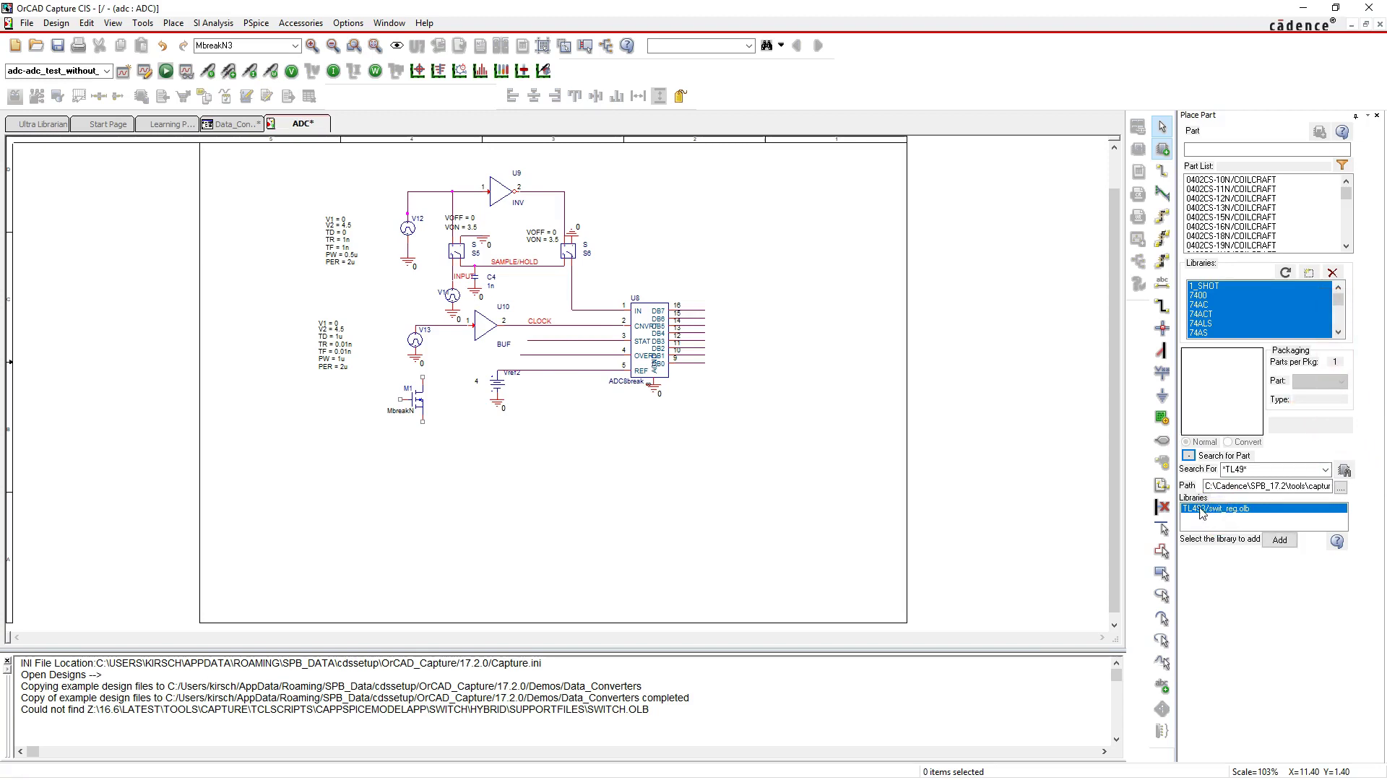
- Place the TL493 part right of the ADC block, end placement, and deselect it
double_click(1202, 509)
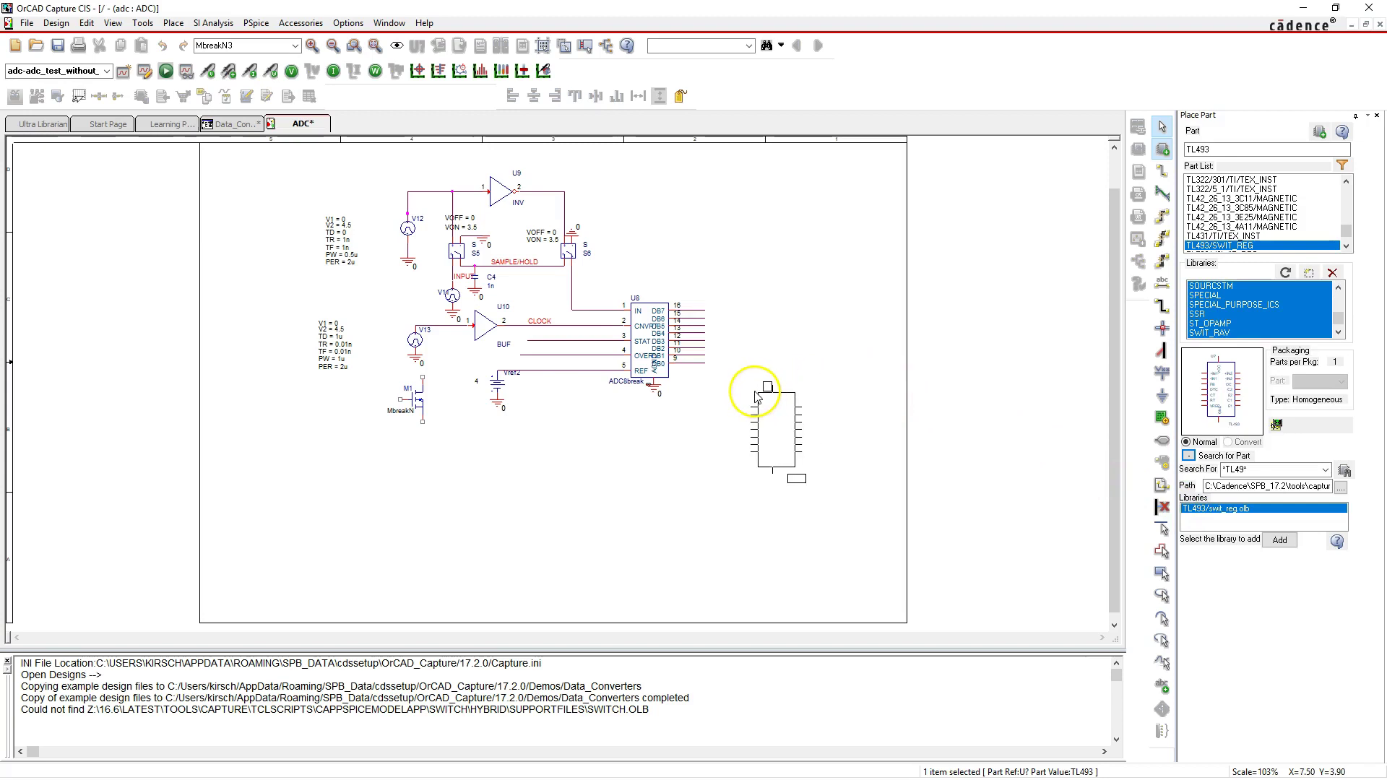
key(Escape)
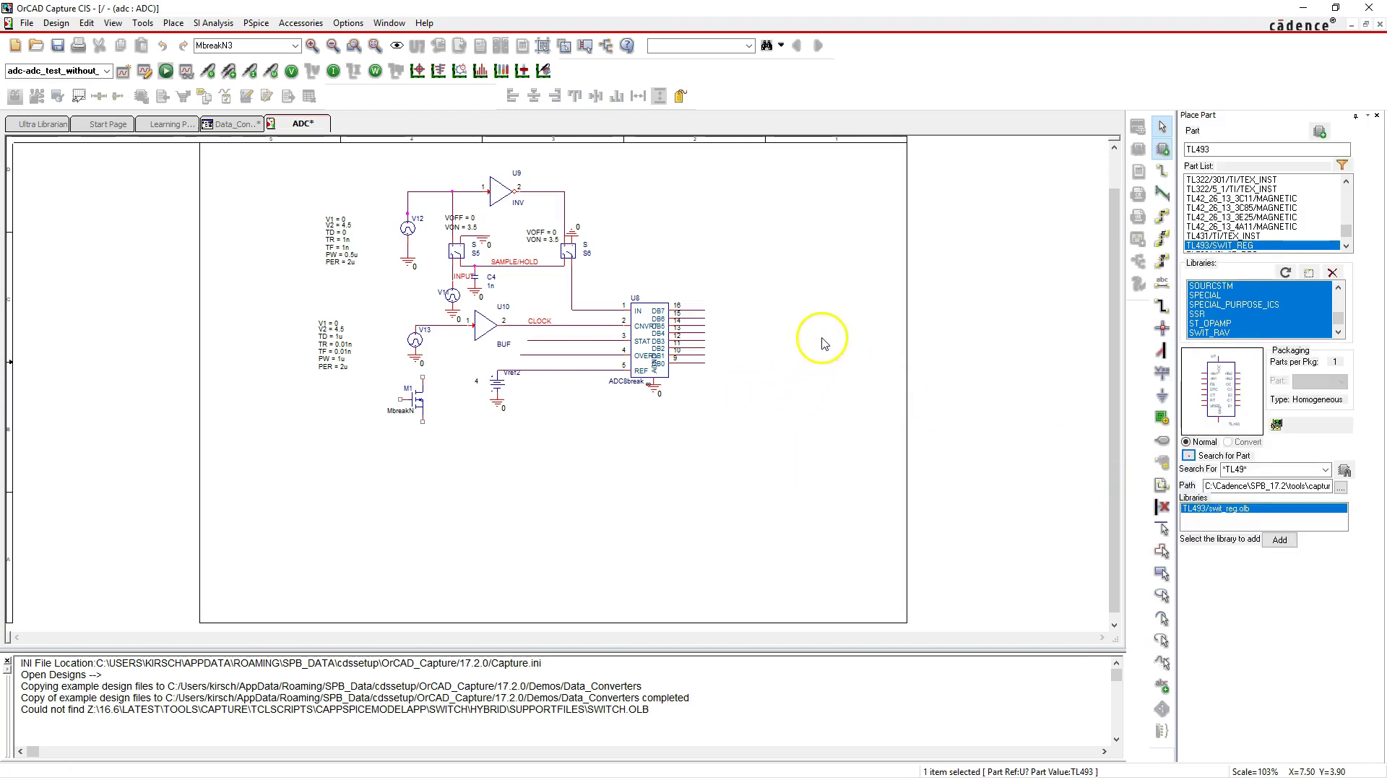
click(835, 315)
right_click(835, 314)
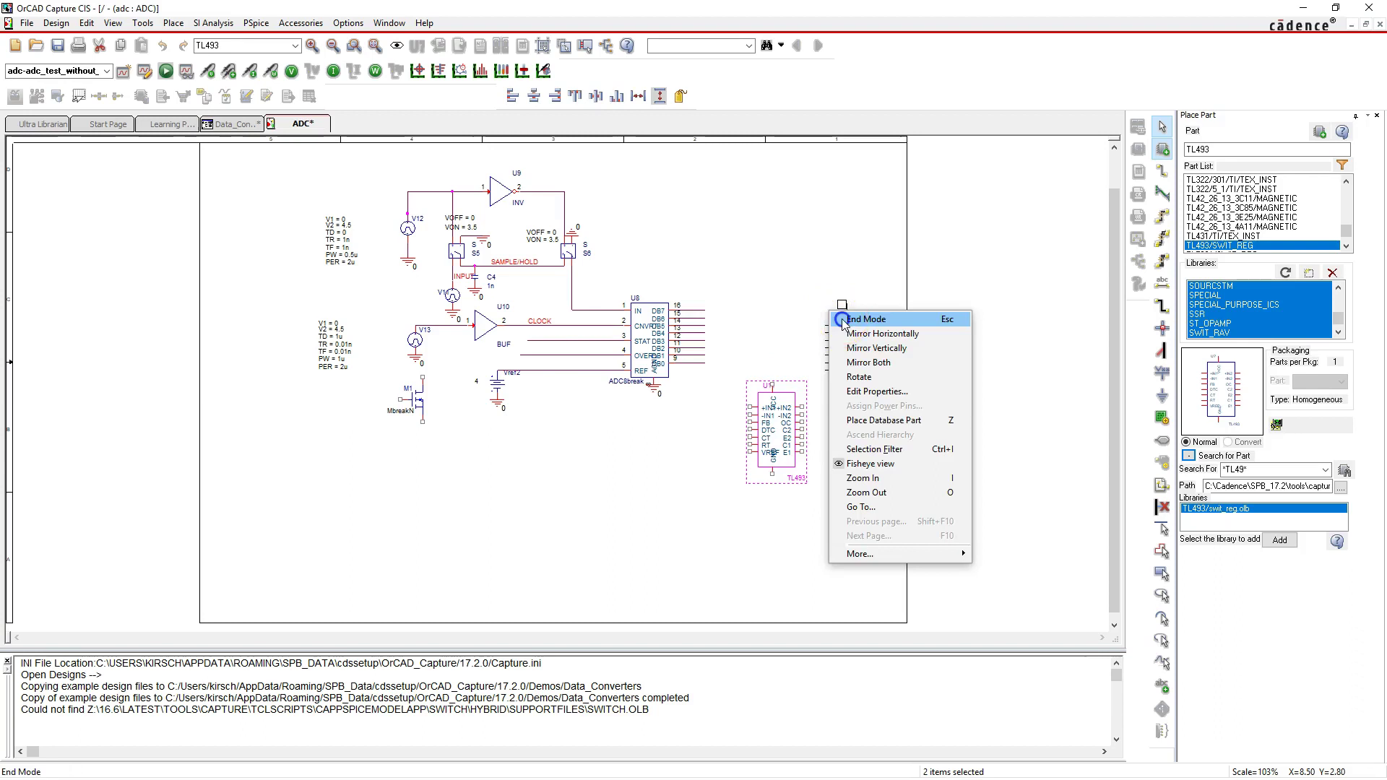
click(843, 321)
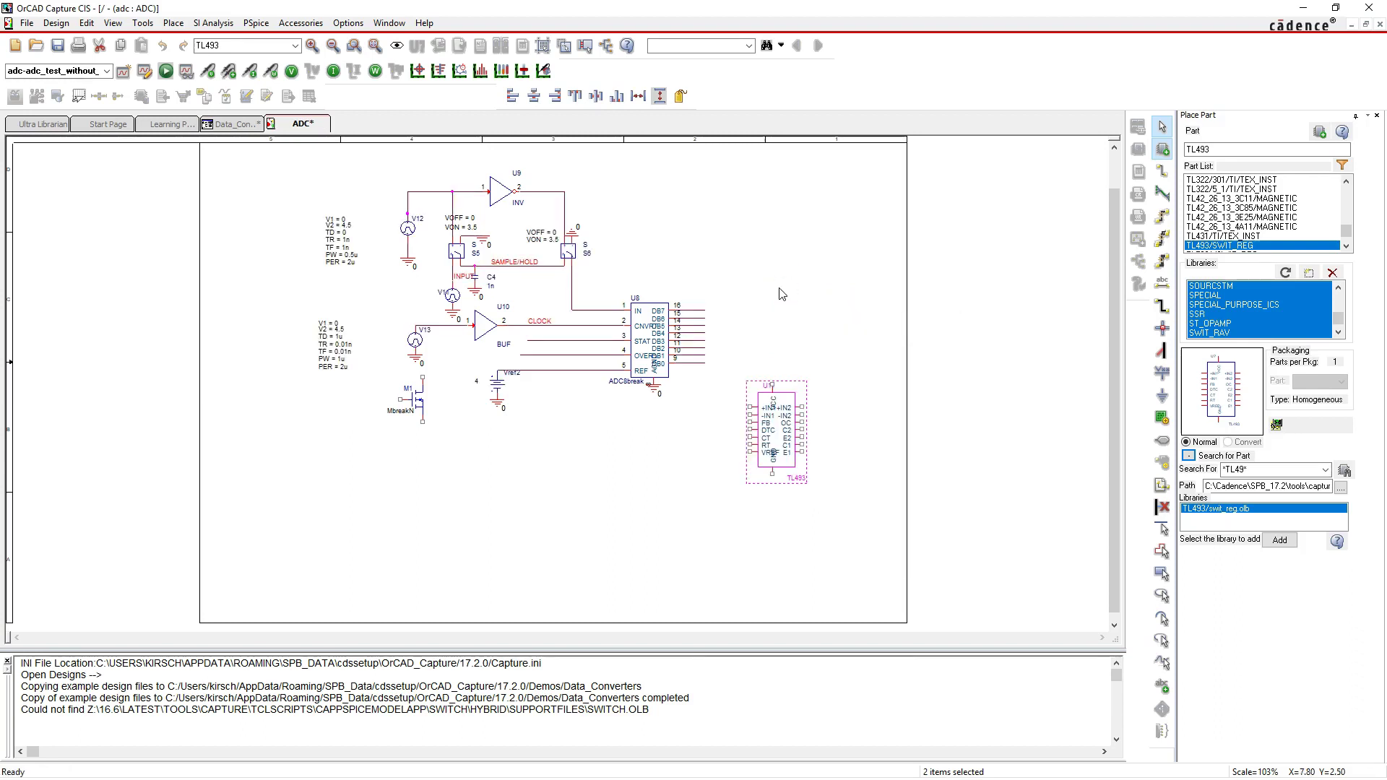
click(781, 294)
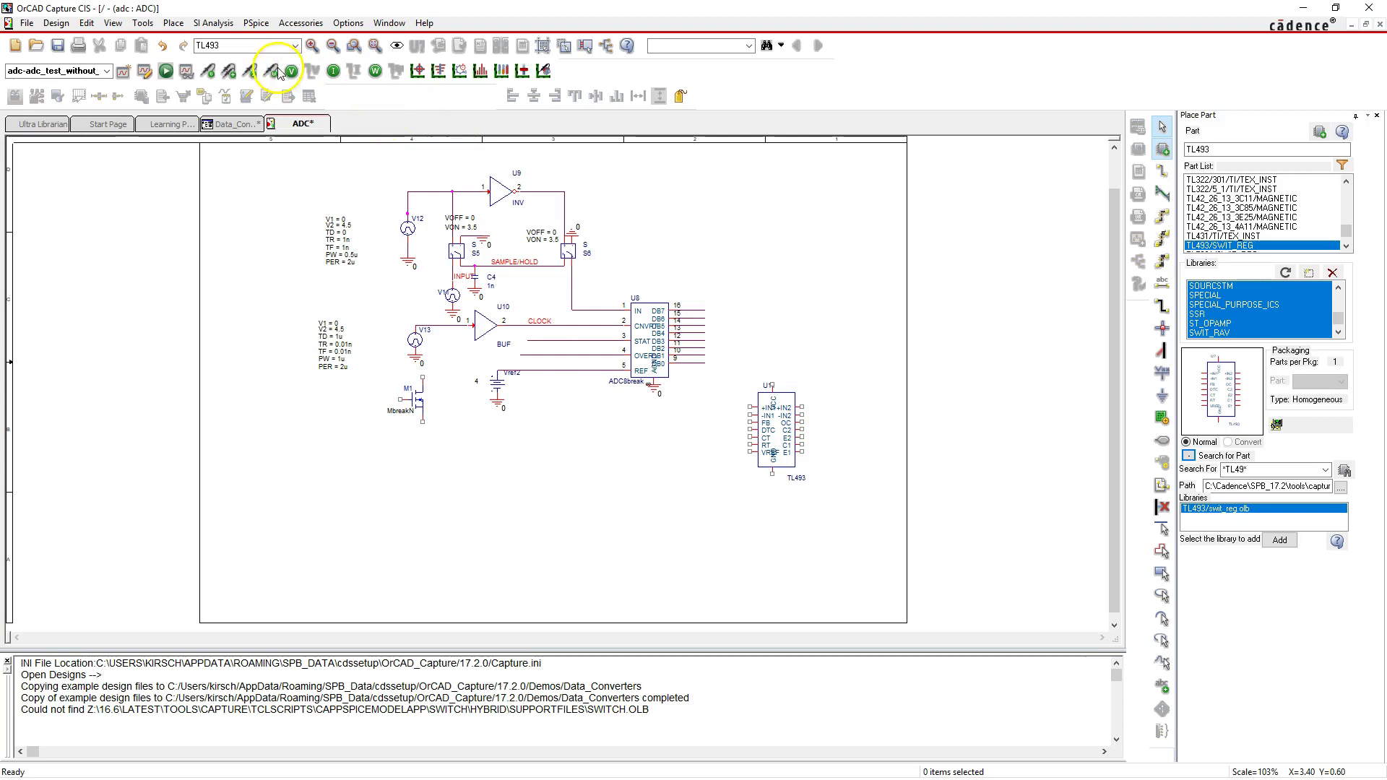
- In PSpice Part Search, expand the Amplifiers and Linear ICs and Sensors library categories
click(172, 24)
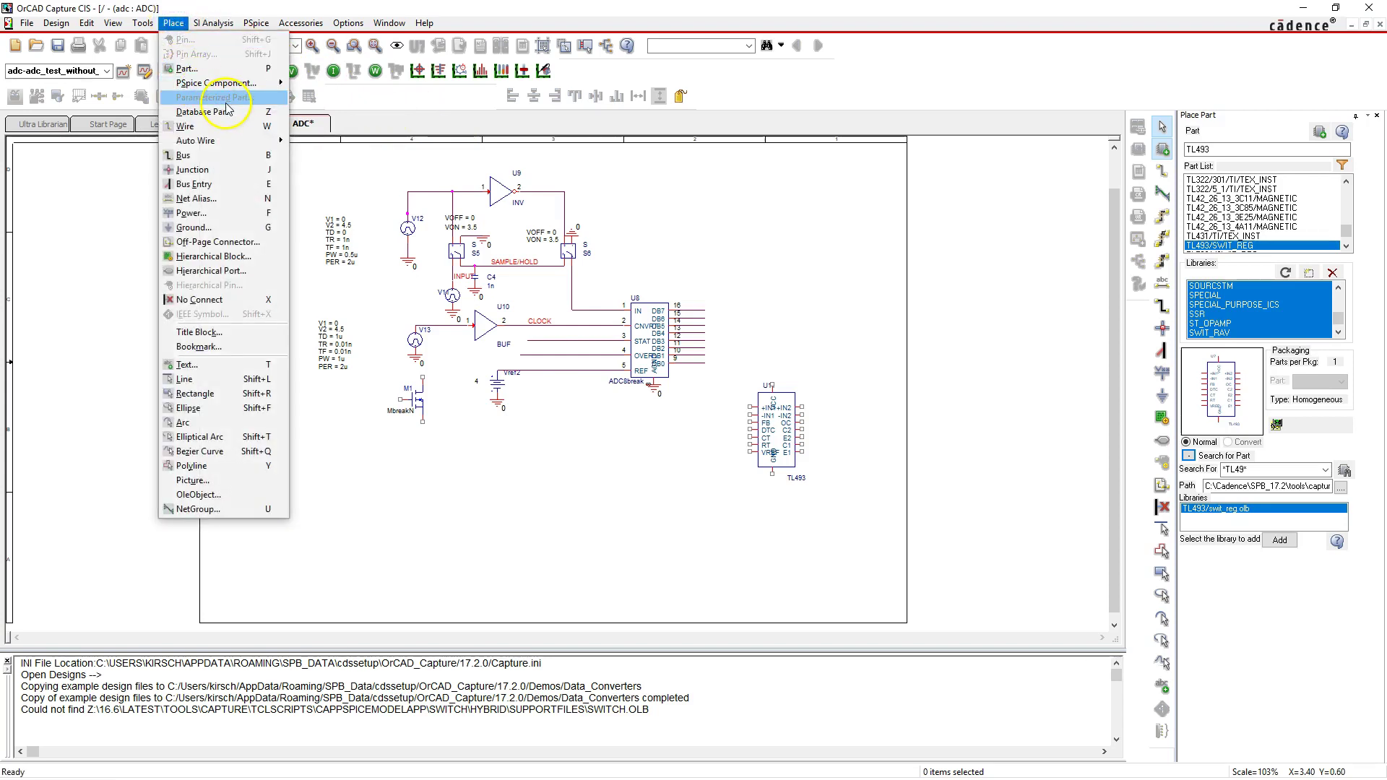
mouse_move(216, 82)
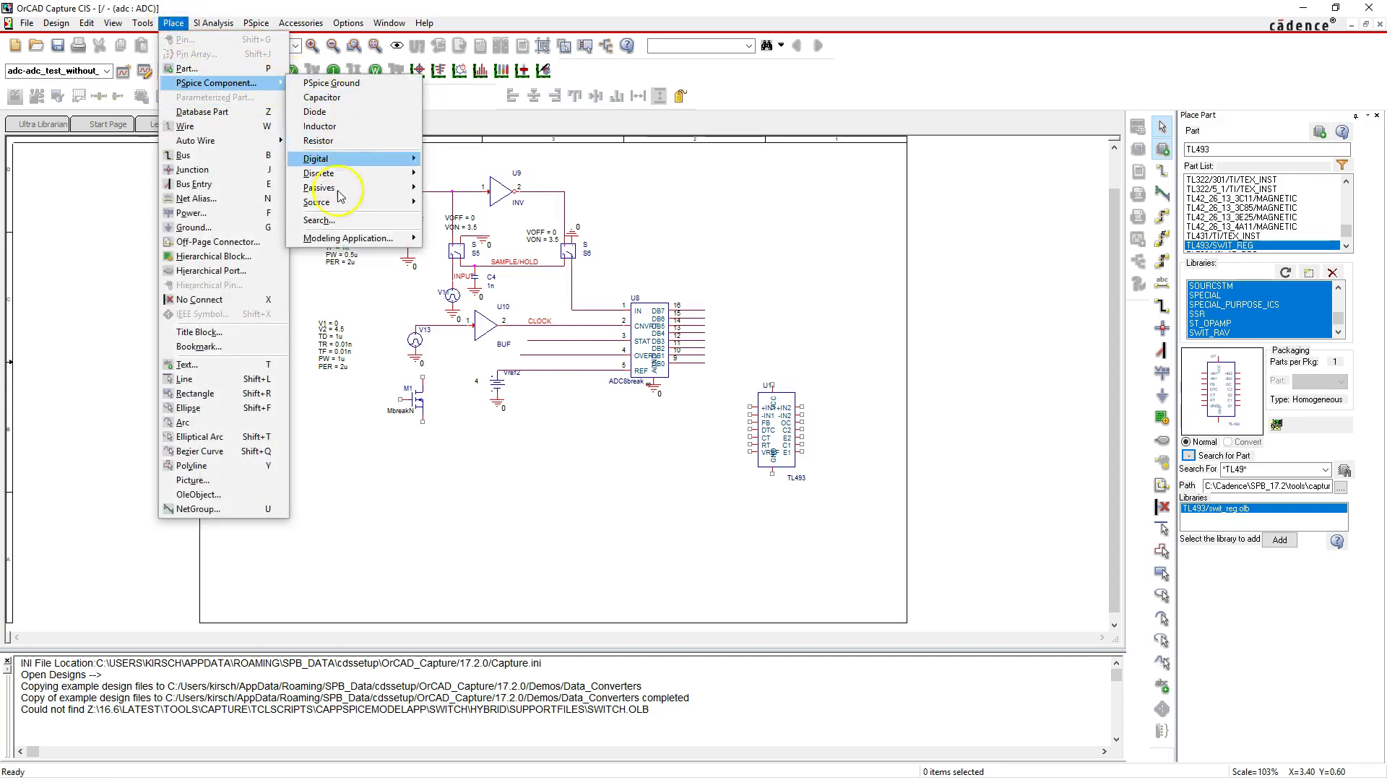
click(344, 223)
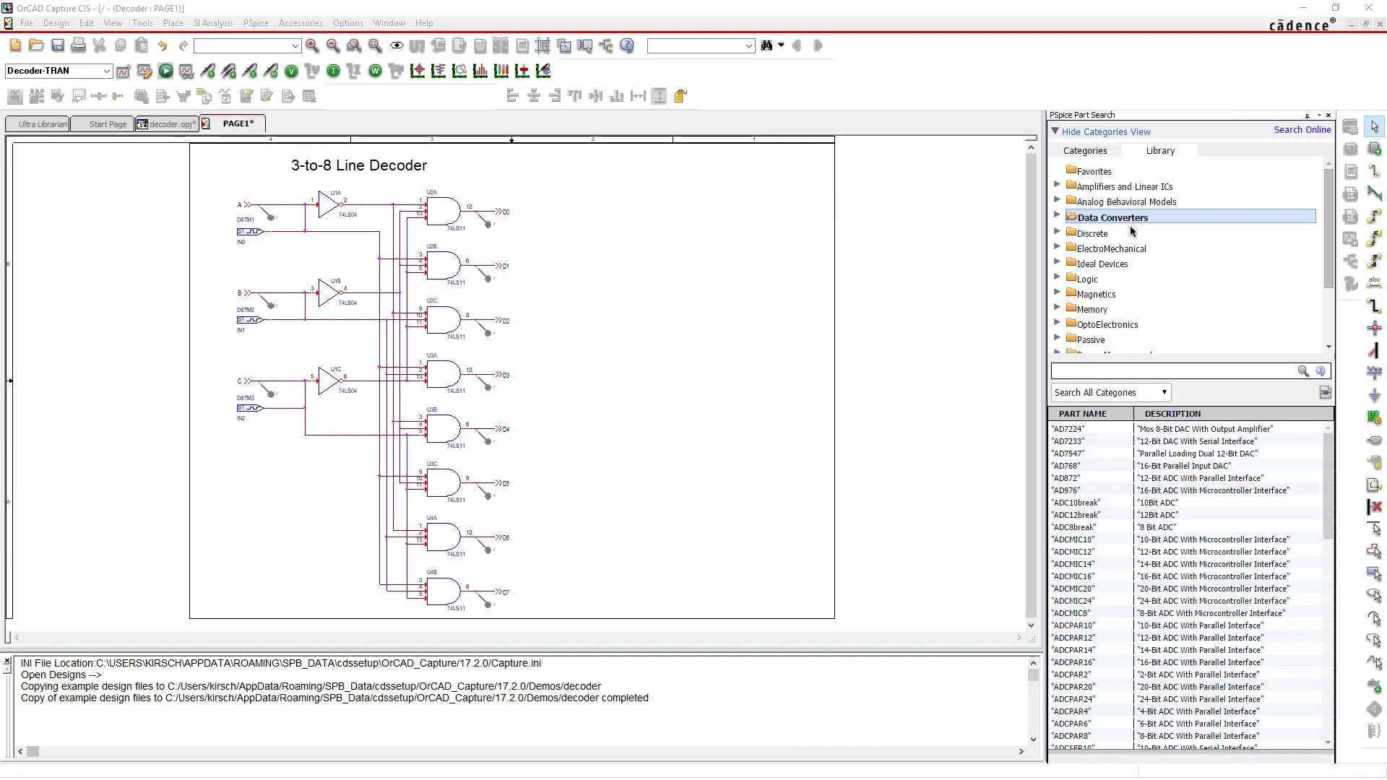
click(1057, 187)
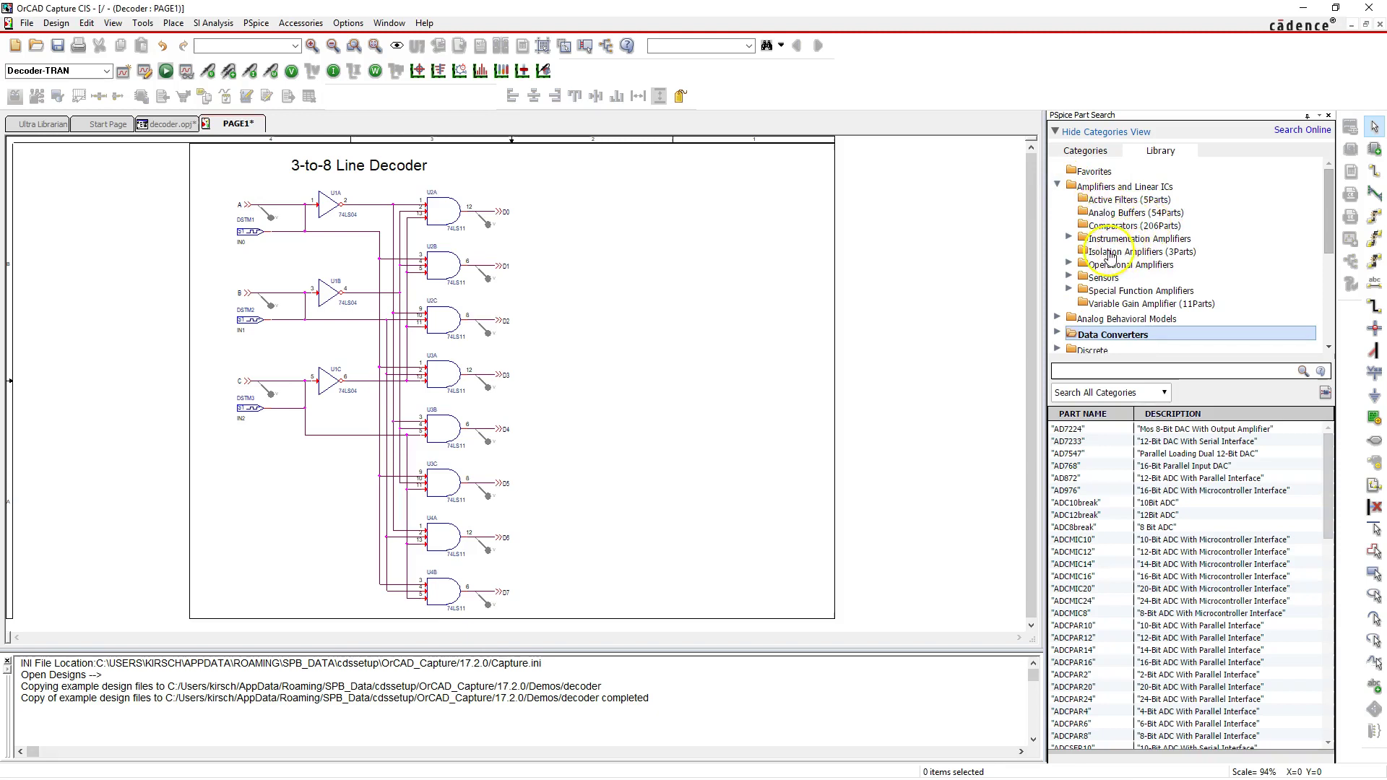
click(1068, 277)
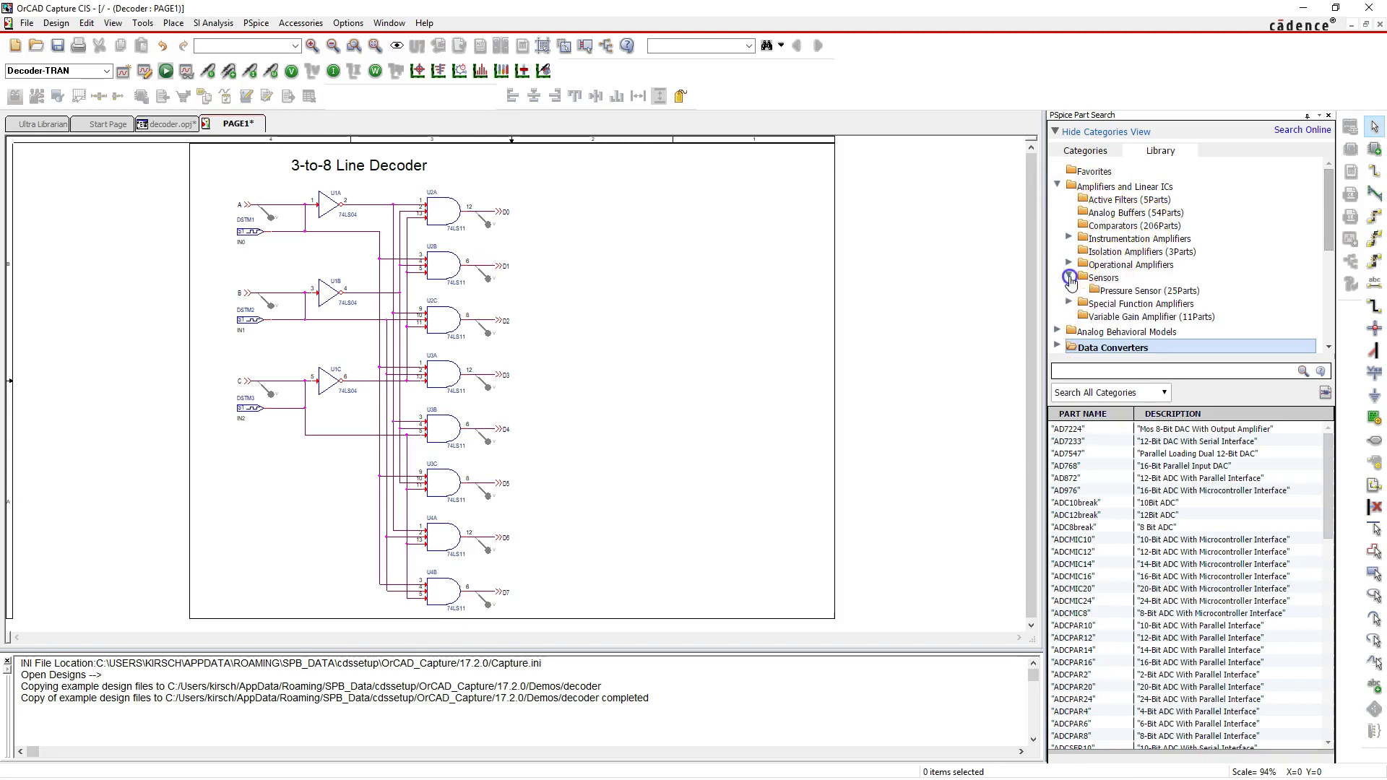
click(1103, 369)
text(*U)
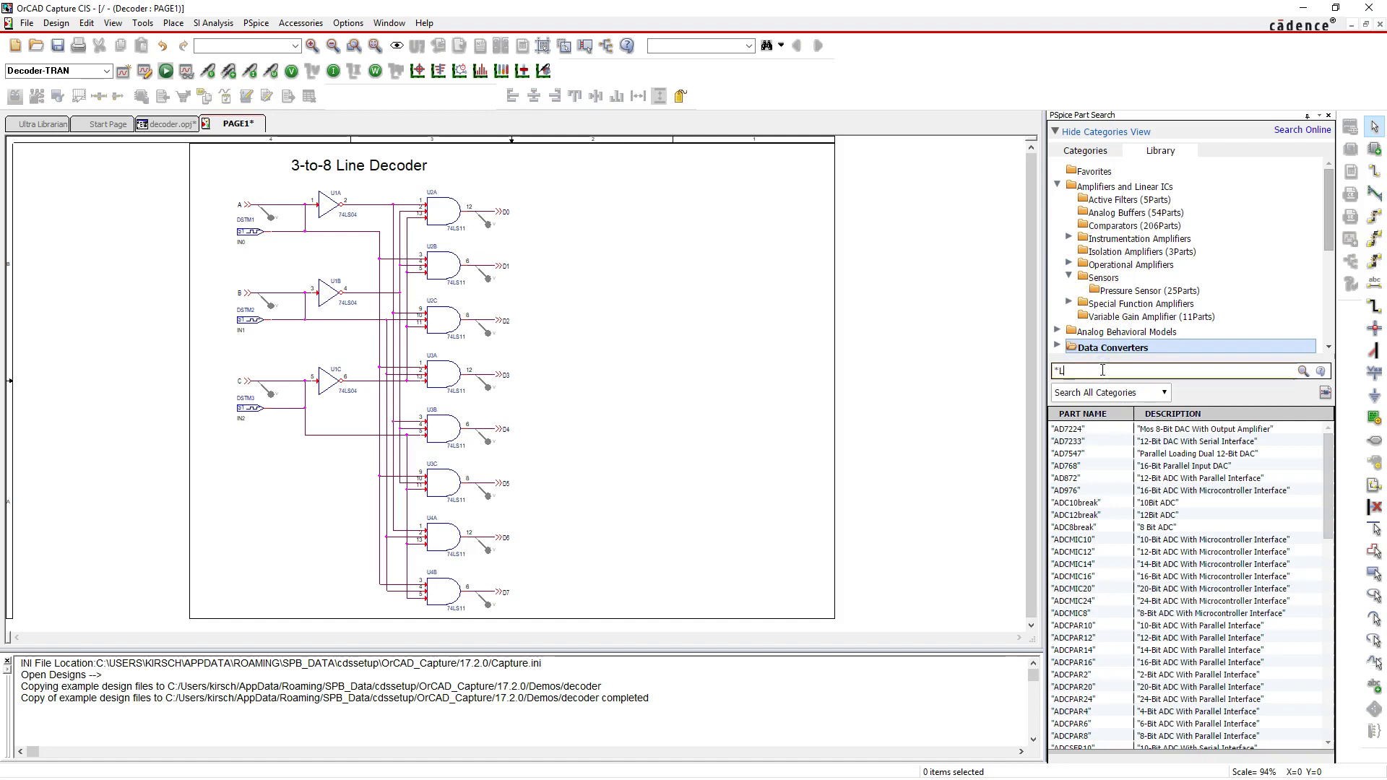
text(M27*)
- Search part number *LM27*, inspect the LM27402 result, and clear the search term
key(Return)
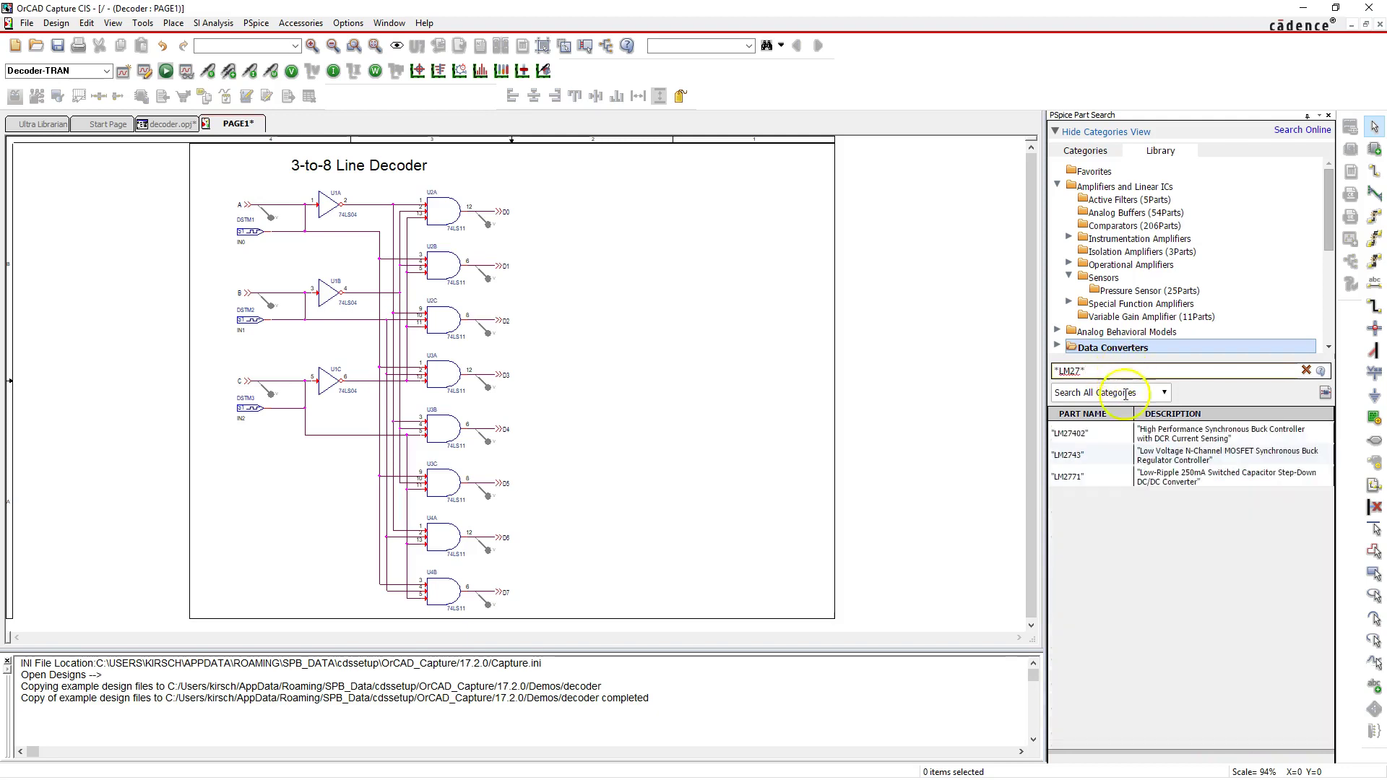
click(1111, 439)
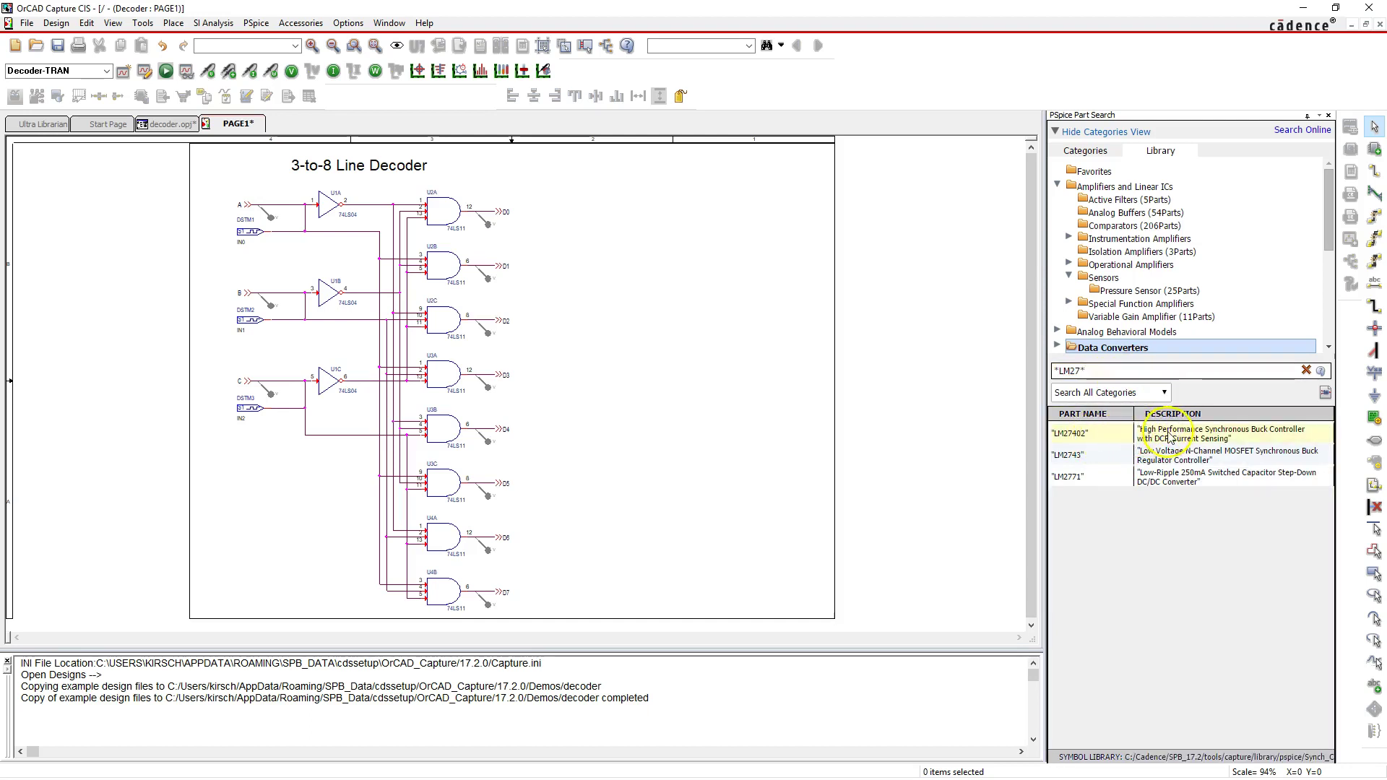
click(1095, 370)
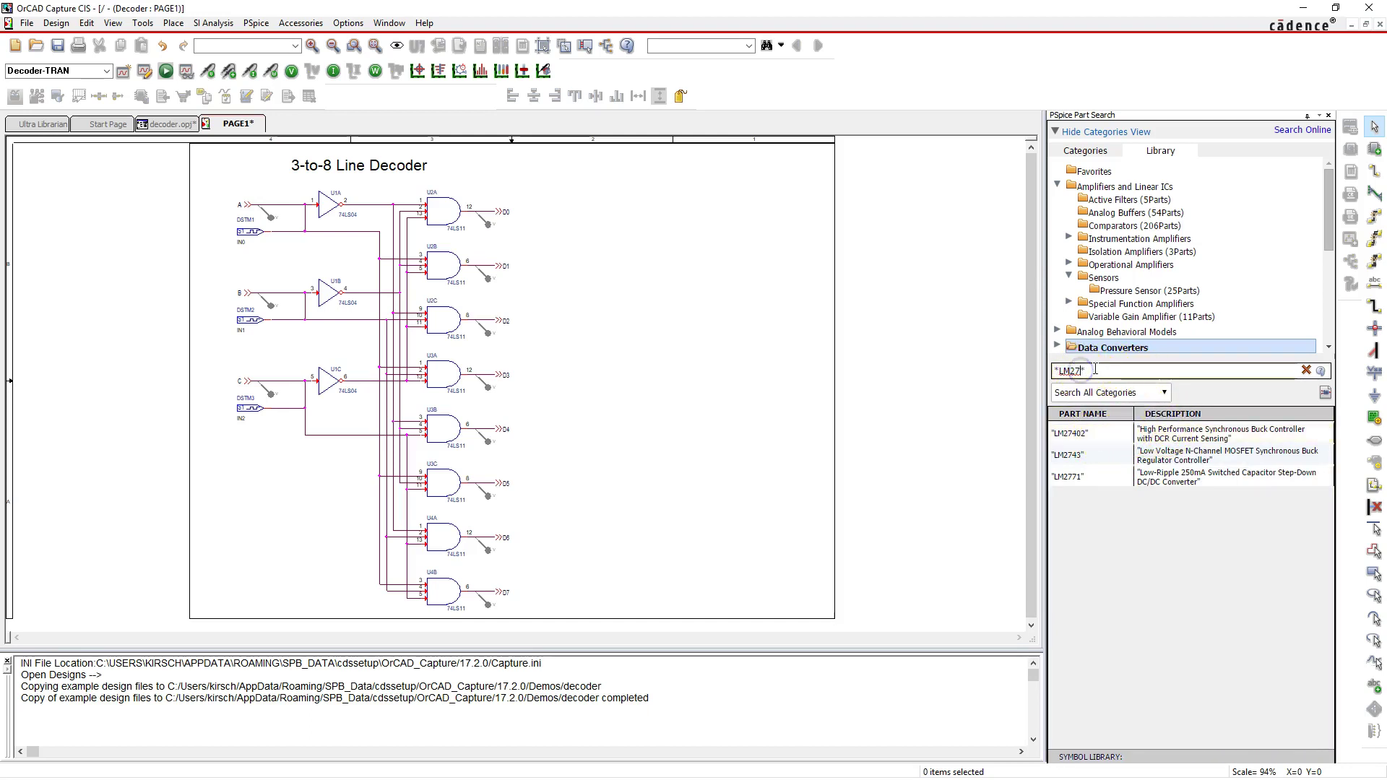
key(BackSpace)
key(BackSpace)
- Search by description *BUCK CONT*, listing NCP1586, TPS40192, TPS40193, TPS51113 and TPS51163
click(1142, 371)
text(*BUCK CONT*)
key(Return)
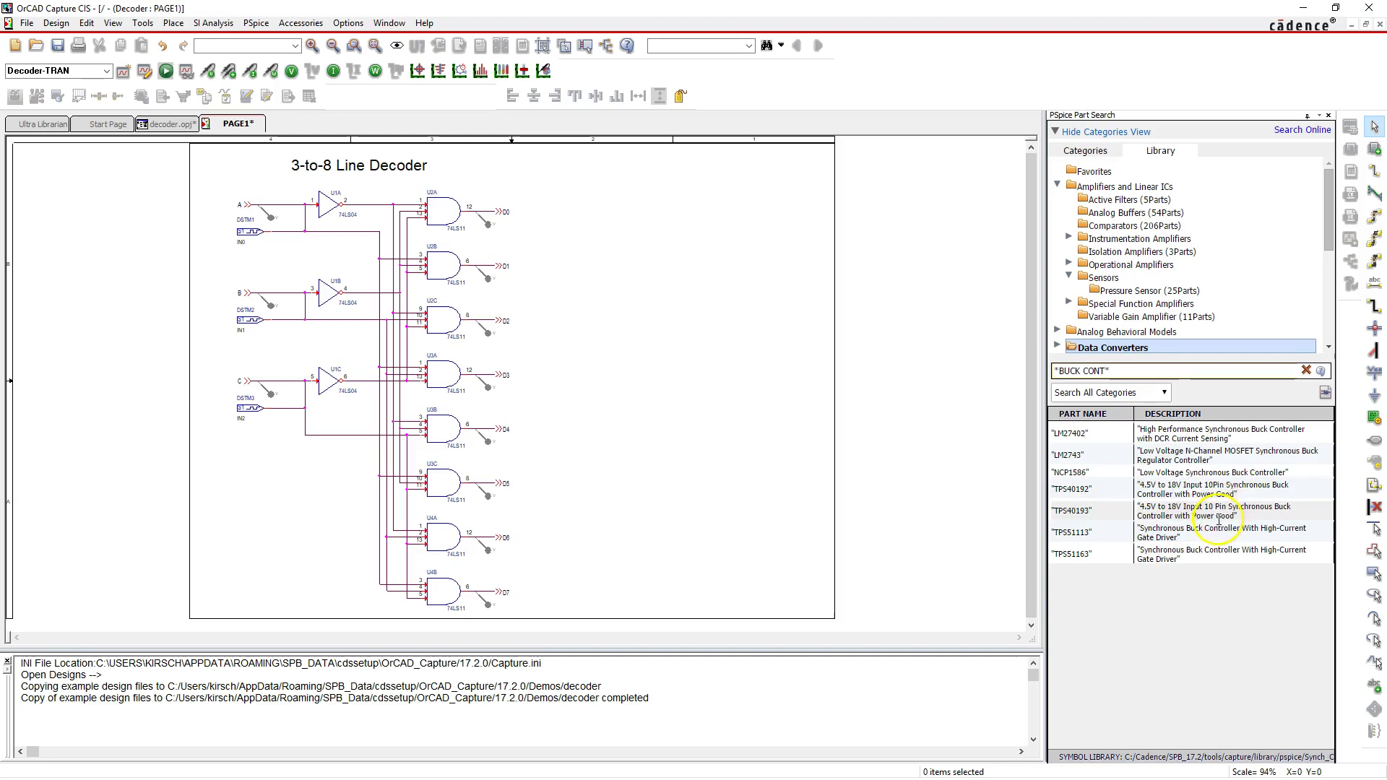
click(1099, 370)
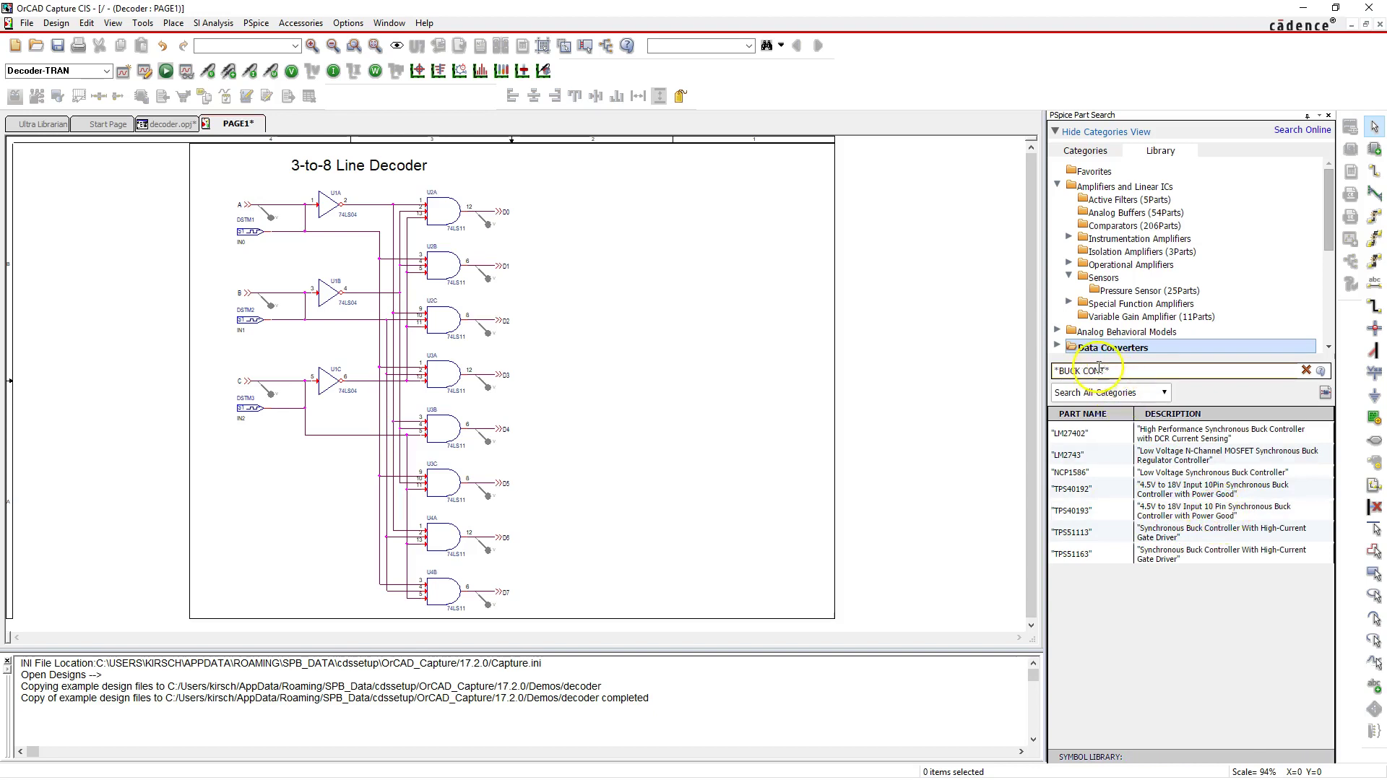
- Replace the search term with *4.5V*, listing 4.5V RF transistors, MOSFET drivers and TPS40192/TPS40193
drag(1106, 370, 1061, 371)
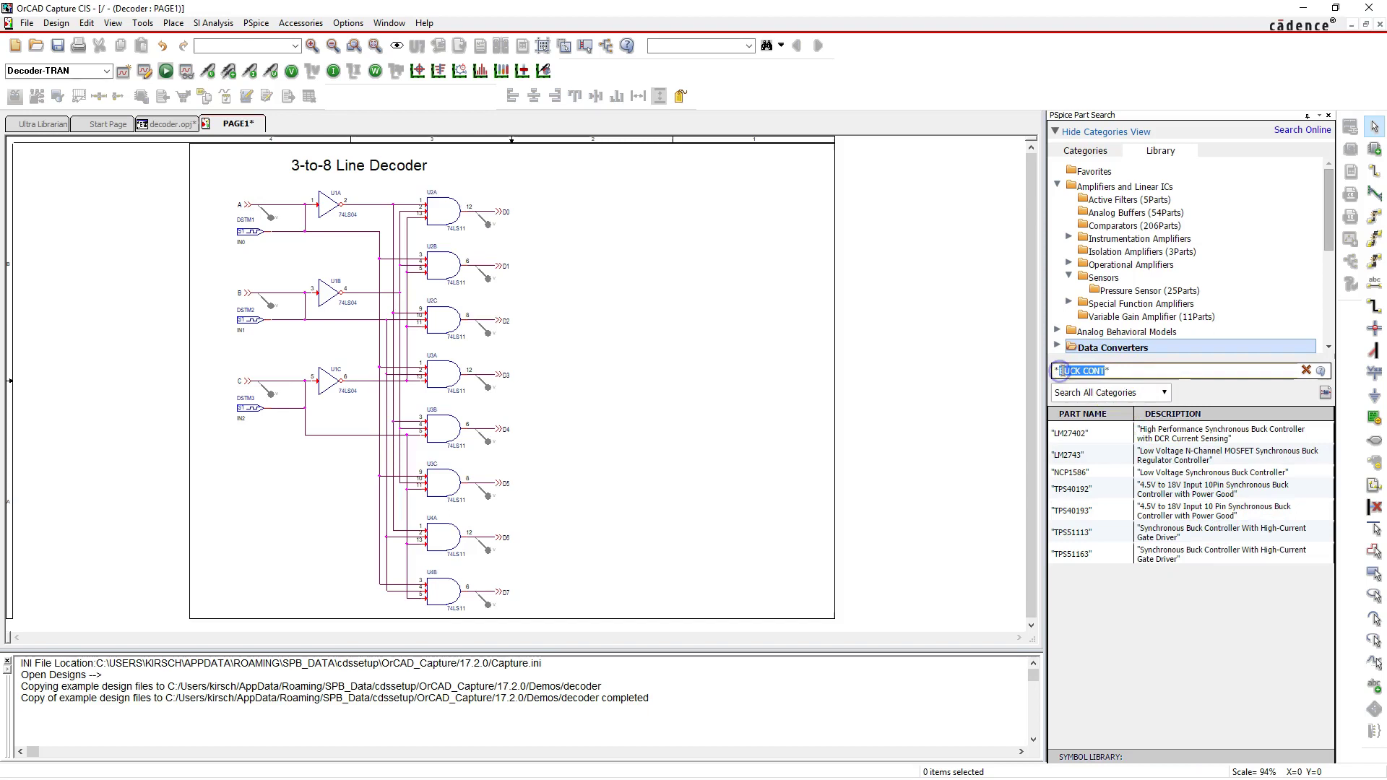
text(*2*7*)
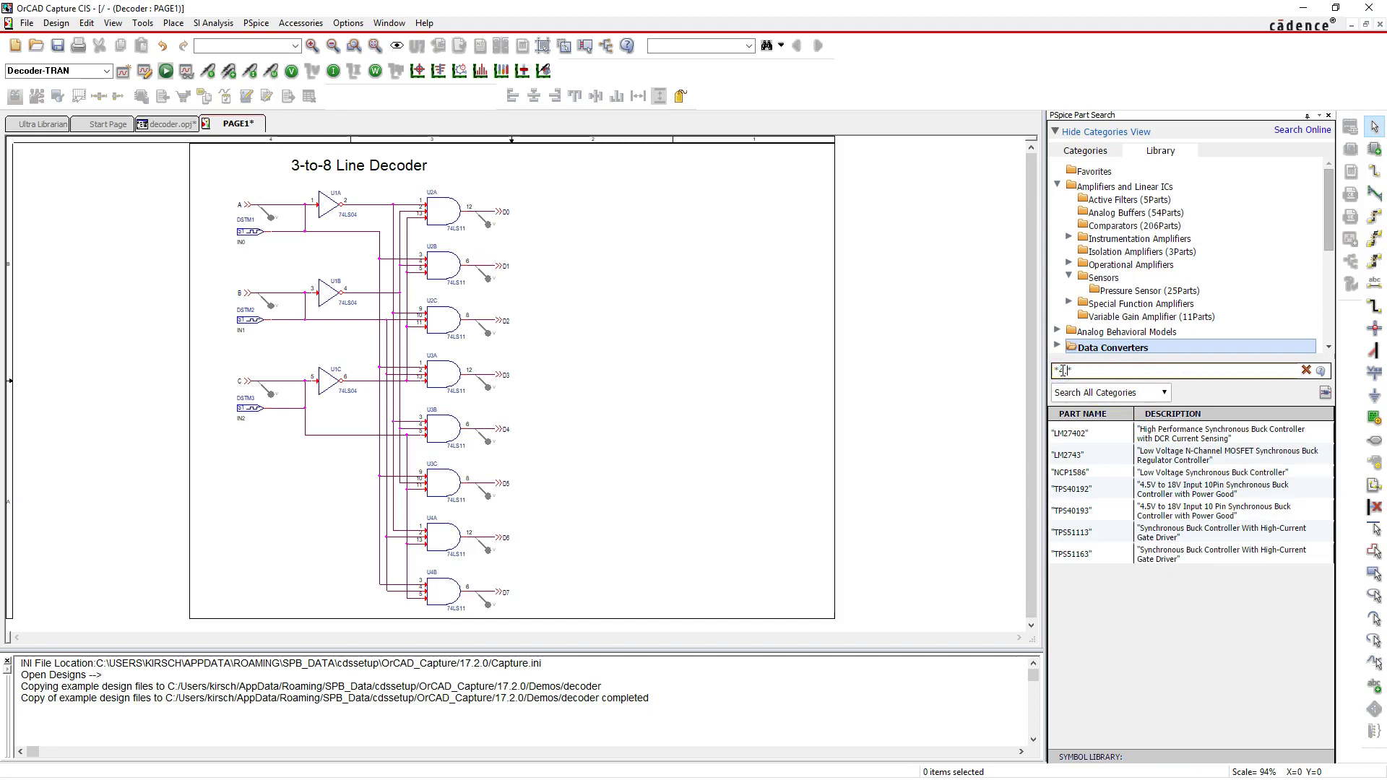
text(.5V)
key(Return)
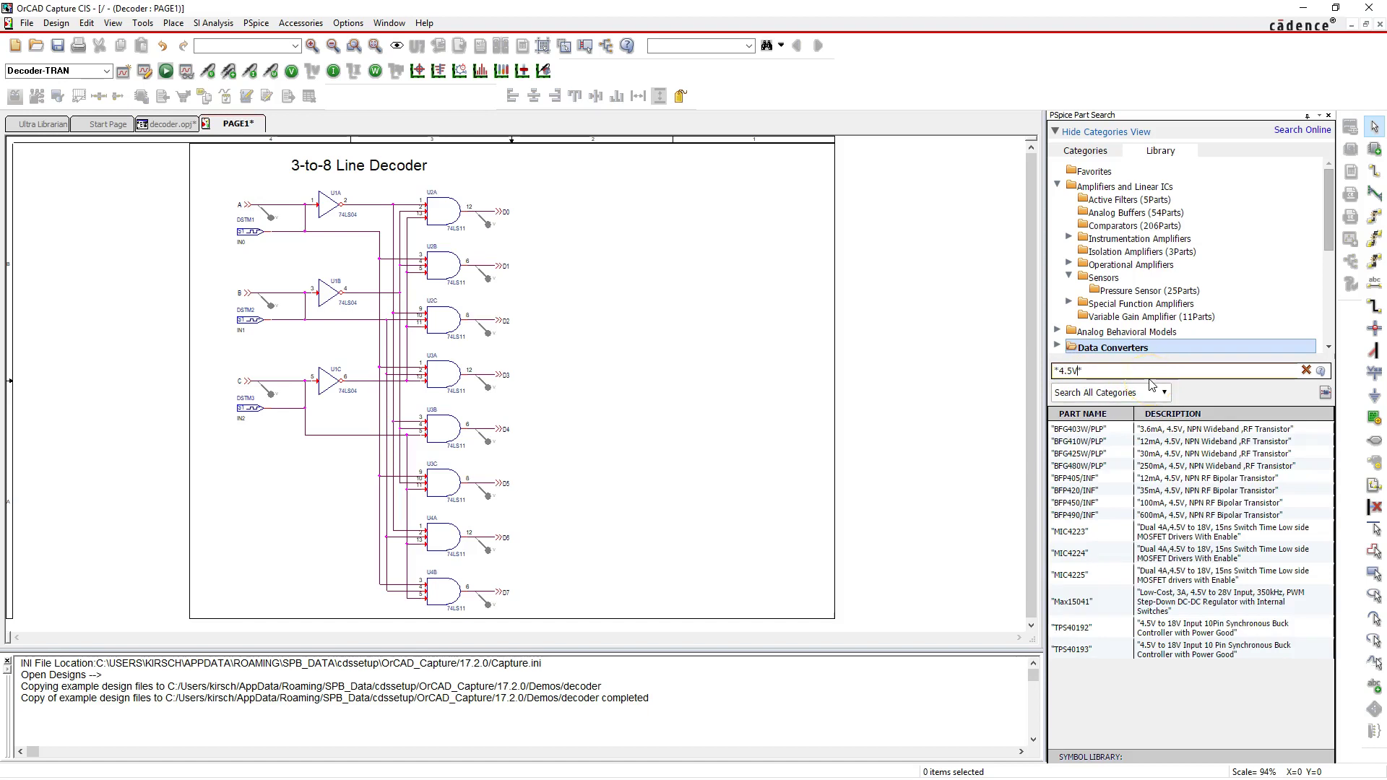